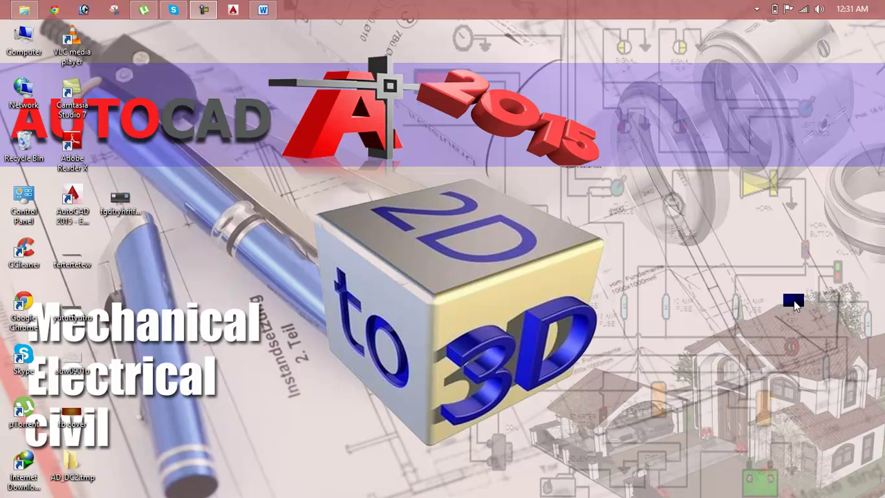
Bring up the Lesson 05 Word notes on AutoCAD 2015 units, scale and limits.
{"action": "left_click", "coordinate": [263, 9]}
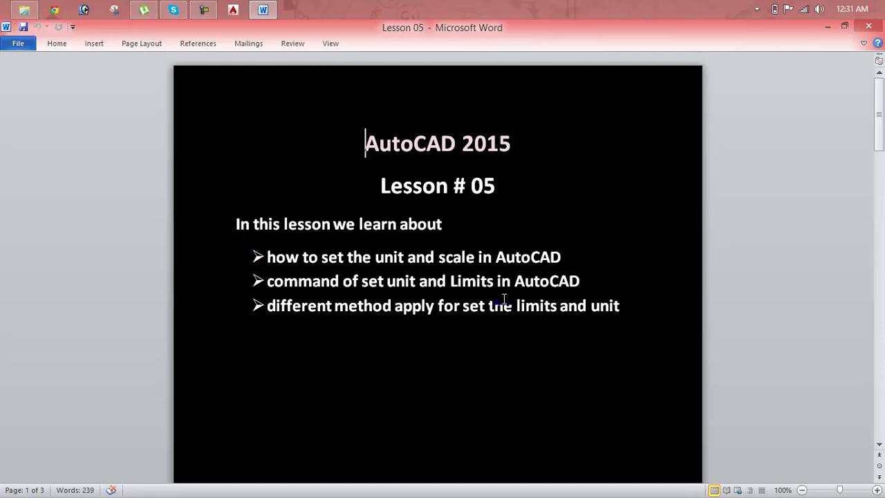
Launch AutoCAD 2015 from the taskbar and minimize Word while it loads.
{"action": "left_click", "coordinate": [233, 10]}
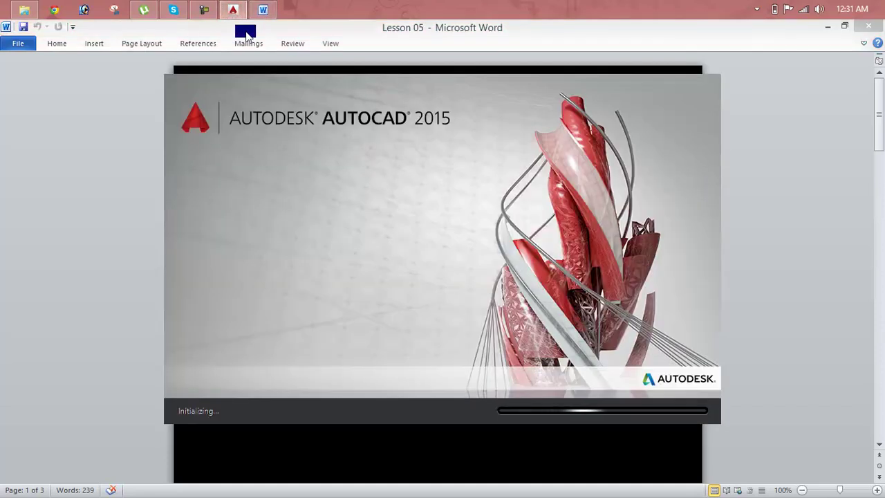
{"action": "left_click", "coordinate": [828, 27]}
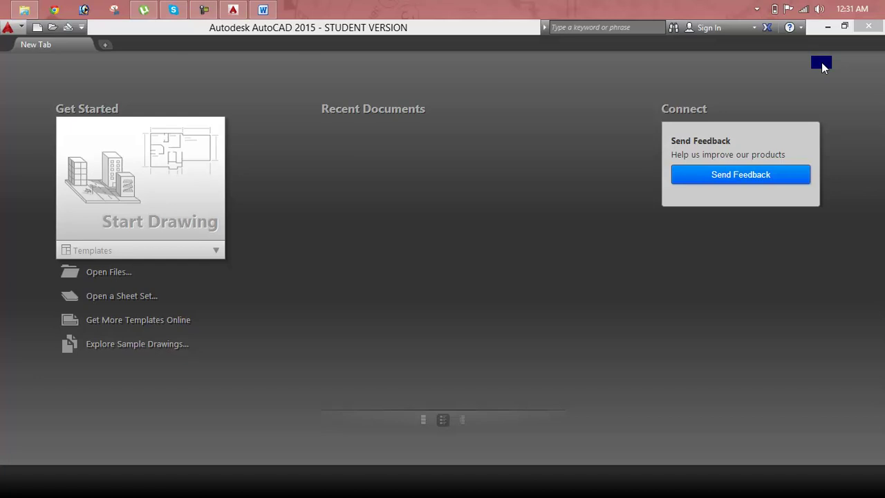
Start a blank drawing and use UN to set Architectural length units at 0'-0" precision.
{"action": "left_click", "coordinate": [142, 195]}
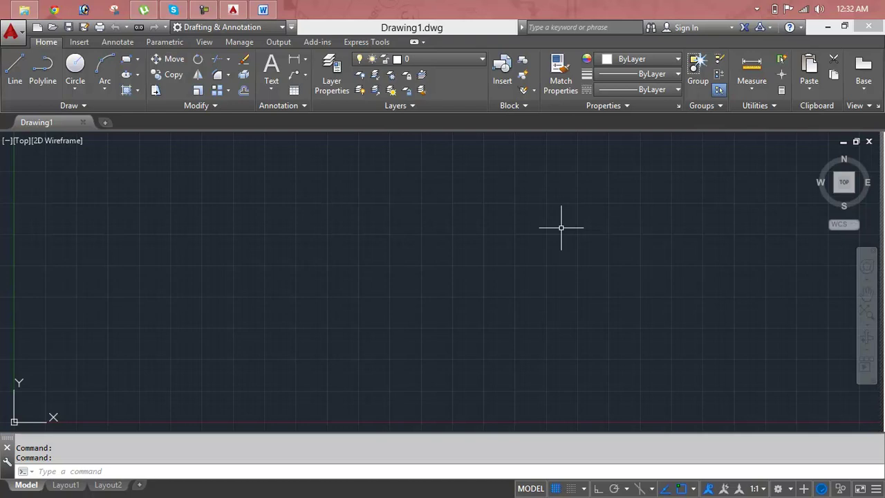
{"action": "type", "text": "u"}
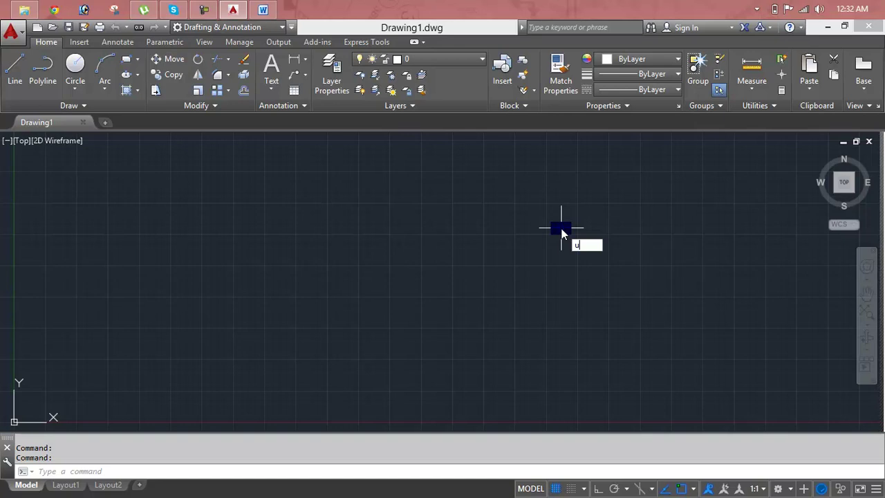
{"action": "type", "text": "n"}
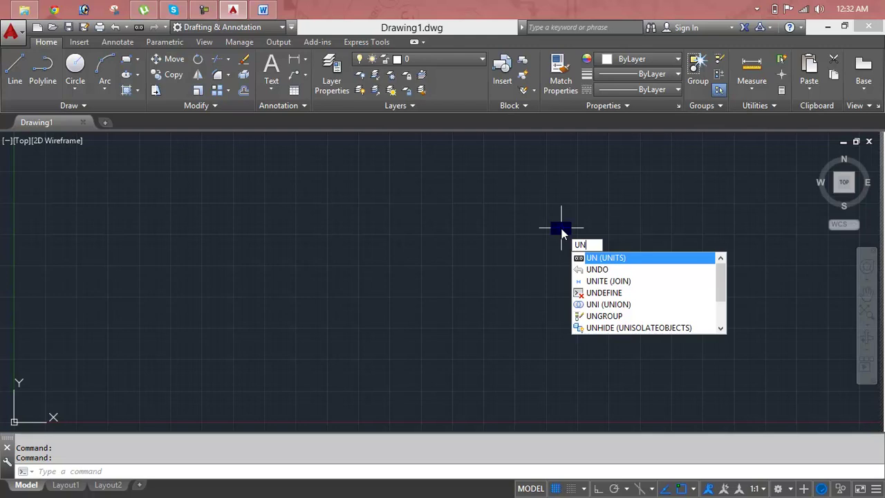
{"action": "key", "text": "Return"}
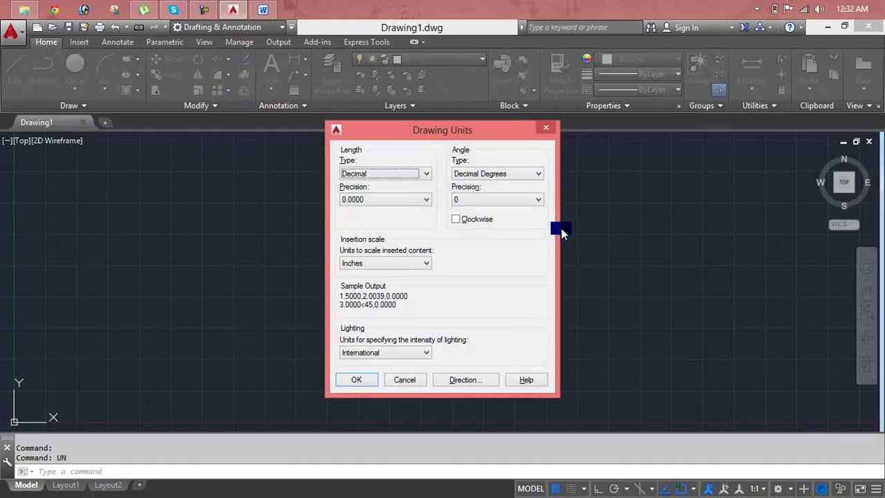
{"action": "left_click", "coordinate": [402, 174]}
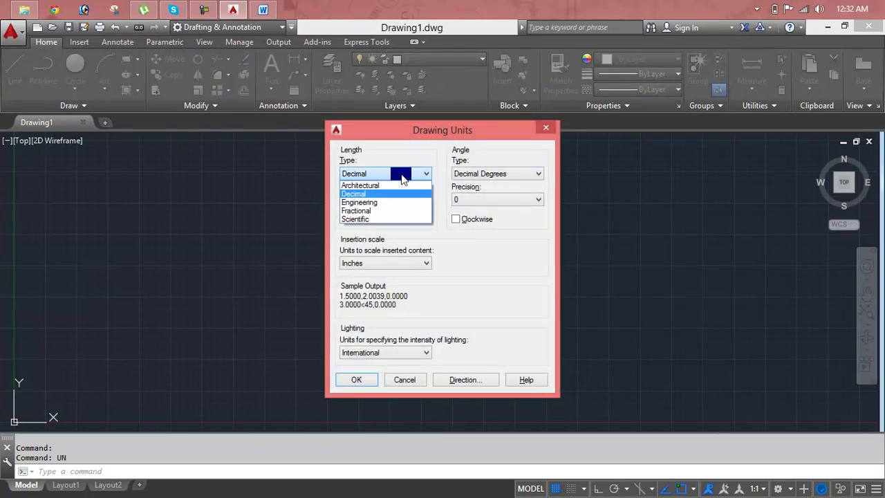
{"action": "left_click", "coordinate": [400, 185]}
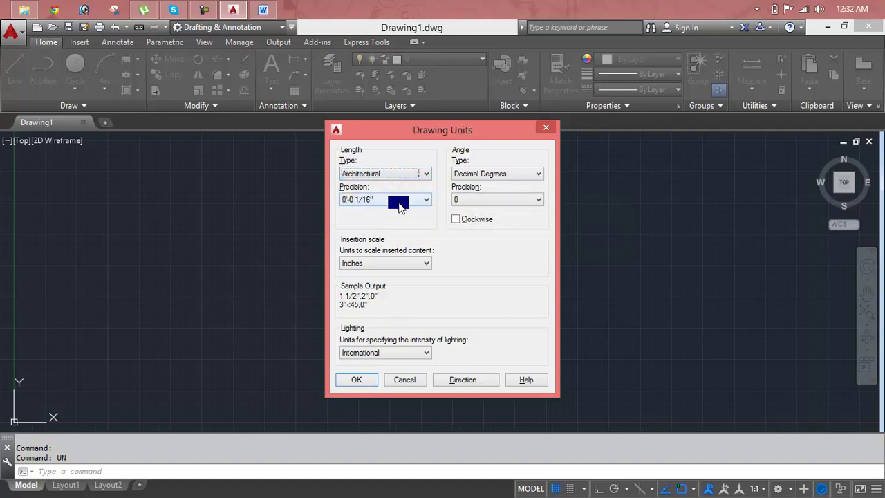
{"action": "left_click", "coordinate": [399, 202]}
{"action": "left_click", "coordinate": [400, 209]}
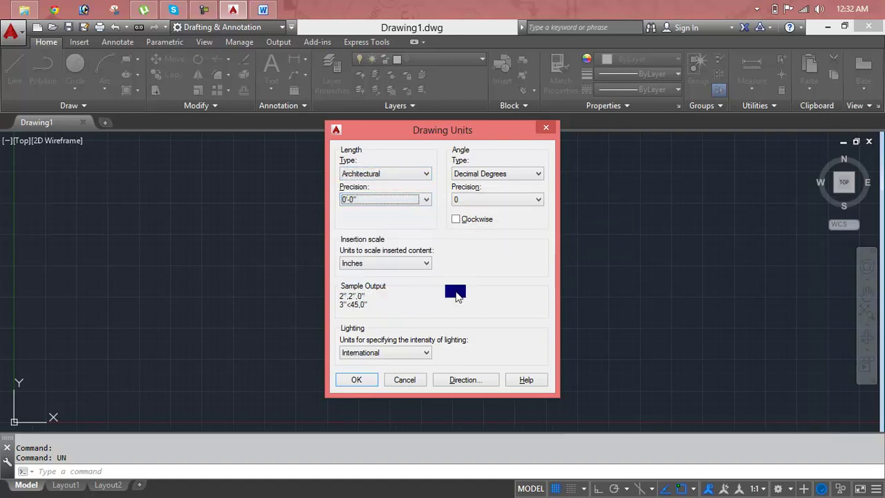
{"action": "left_click", "coordinate": [367, 380]}
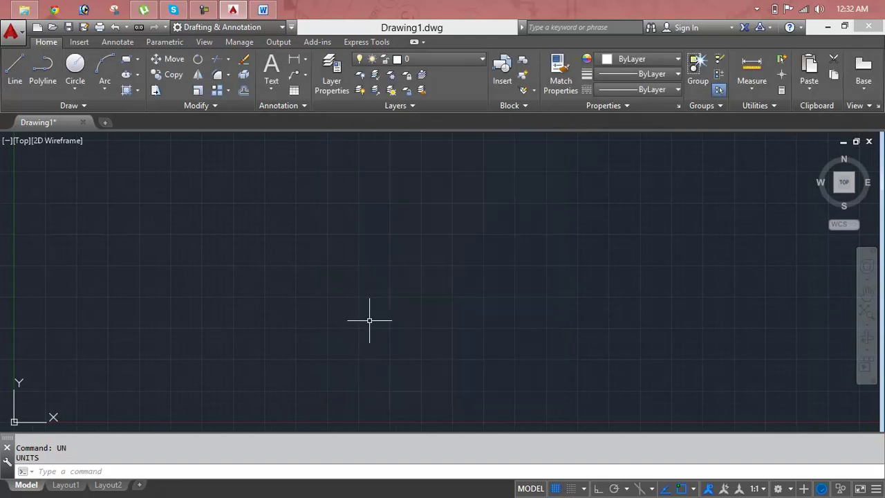
Browse the Insert and Annotate tabs, then choose Customize Quick Access Toolbar from the arrow menu.
{"action": "left_click", "coordinate": [79, 41]}
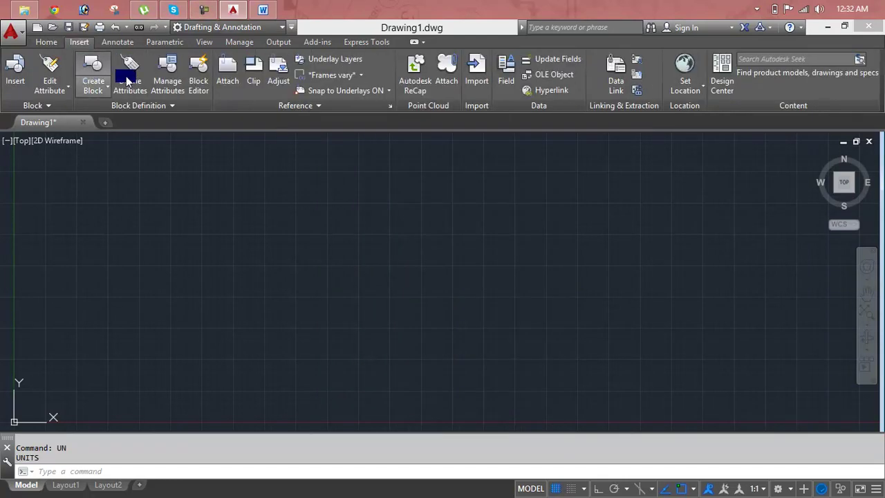
{"action": "left_click", "coordinate": [123, 41]}
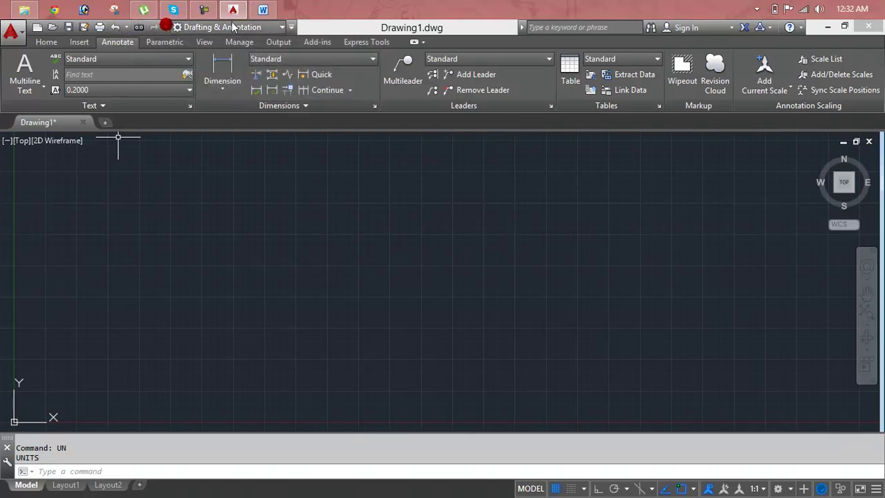
{"action": "left_click", "coordinate": [282, 28]}
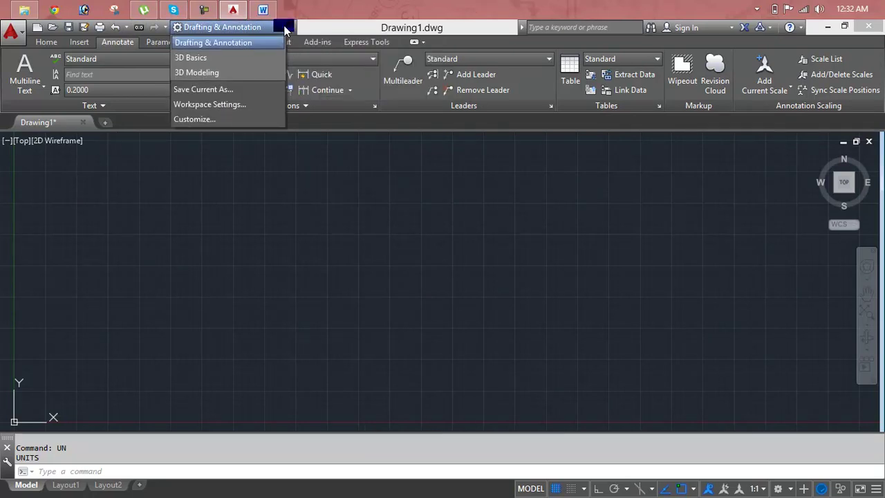
{"action": "left_click", "coordinate": [291, 27]}
{"action": "left_click", "coordinate": [290, 28]}
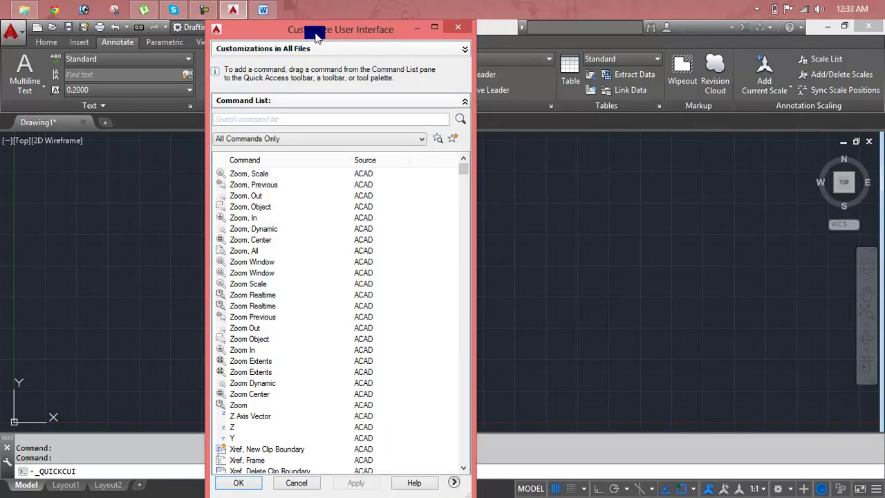
Maximize the CUI window, filter the command list for 'unit' and drag Units to the toolbar.
{"action": "left_click_drag", "start_coordinate": [314, 36], "coordinate": [336, 13]}
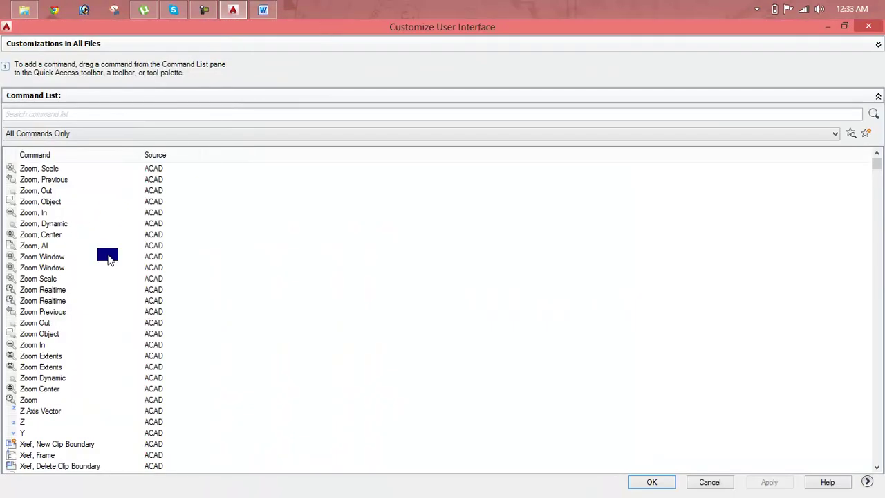
{"action": "left_click", "coordinate": [143, 111]}
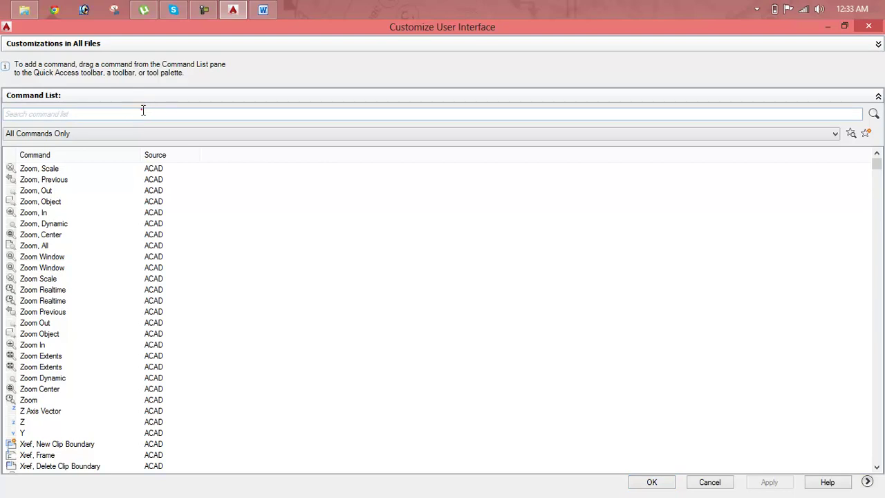
{"action": "left_click", "coordinate": [143, 111]}
{"action": "type", "text": "uni"}
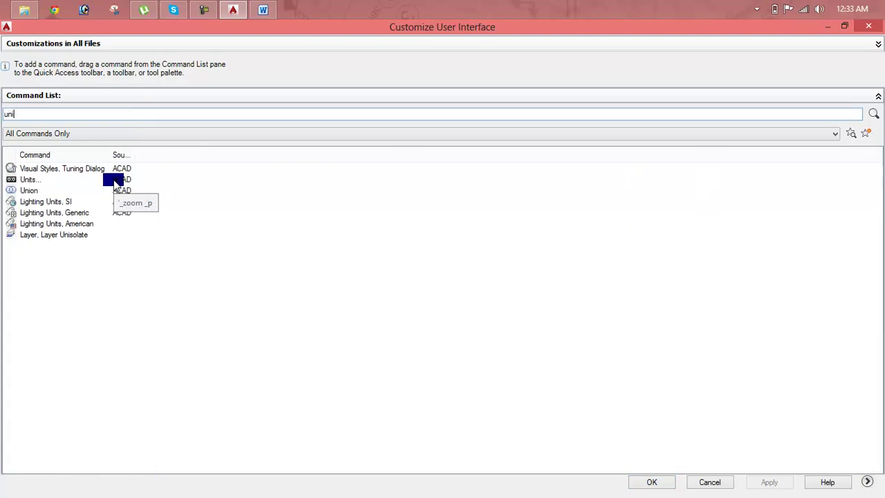
{"action": "type", "text": "t"}
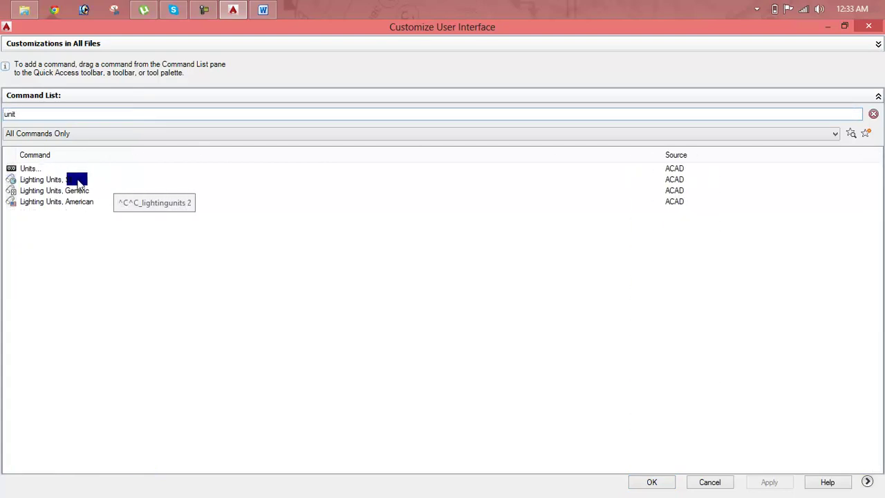
{"action": "left_click", "coordinate": [76, 177]}
{"action": "mouse_move", "coordinate": [74, 168]}
{"action": "left_mouse_down"}
{"action": "mouse_move", "coordinate": [32, 283]}
{"action": "mouse_move", "coordinate": [238, 7]}
{"action": "mouse_move", "coordinate": [879, 47]}
{"action": "mouse_move", "coordinate": [846, 29]}
{"action": "mouse_move", "coordinate": [661, 83]}
{"action": "mouse_move", "coordinate": [282, 163]}
{"action": "mouse_move", "coordinate": [283, 179]}
{"action": "mouse_move", "coordinate": [204, 175]}
{"action": "mouse_move", "coordinate": [140, 28]}
{"action": "left_mouse_up"}
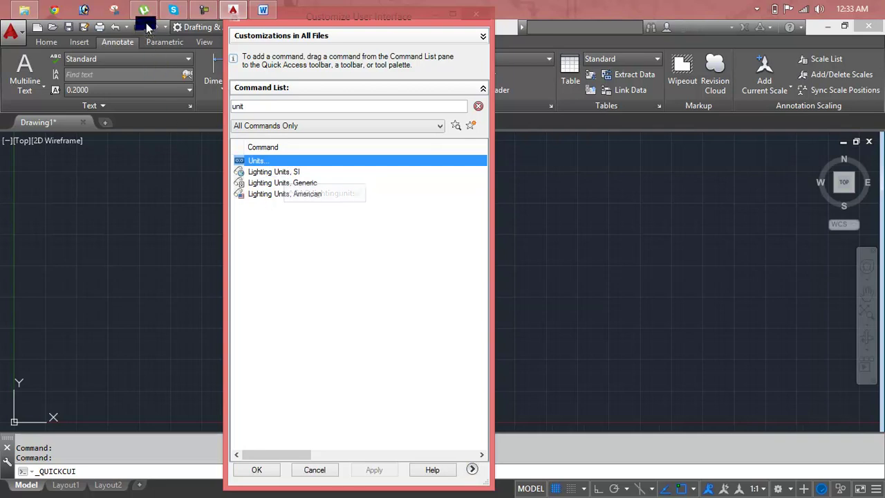
Remove the misplaced shortcut, drag Units... onto the Quick Access Toolbar again, and close CUI.
{"action": "right_click", "coordinate": [141, 28]}
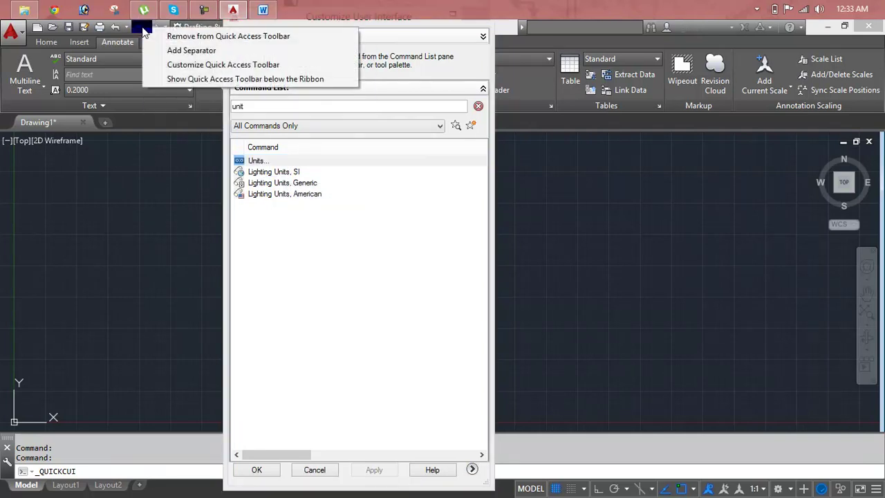
{"action": "left_click", "coordinate": [164, 38]}
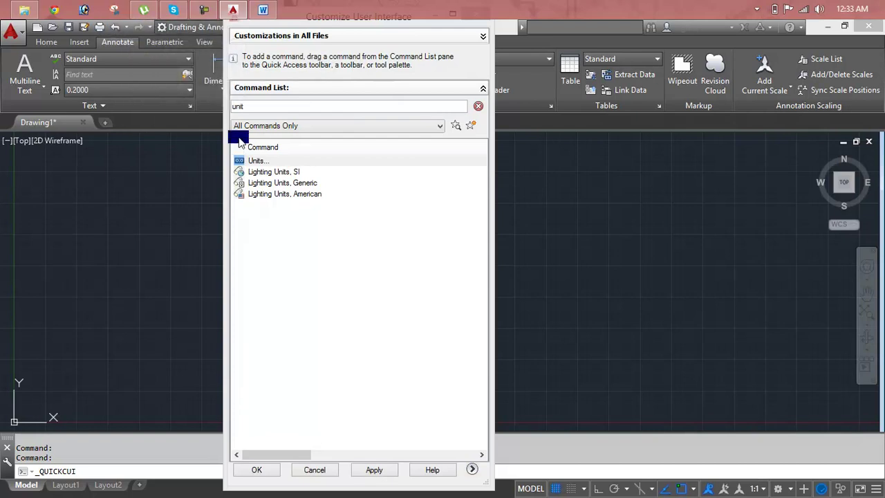
{"action": "left_click", "coordinate": [266, 159]}
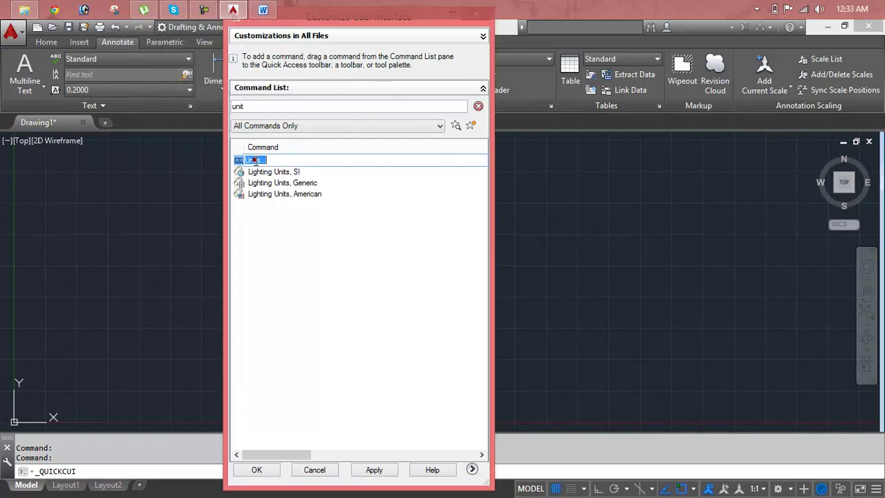
{"action": "left_click", "coordinate": [297, 196]}
{"action": "left_click", "coordinate": [267, 162]}
{"action": "mouse_move", "coordinate": [268, 166]}
{"action": "left_mouse_down"}
{"action": "mouse_move", "coordinate": [152, 29]}
{"action": "mouse_move", "coordinate": [136, 30]}
{"action": "left_mouse_up"}
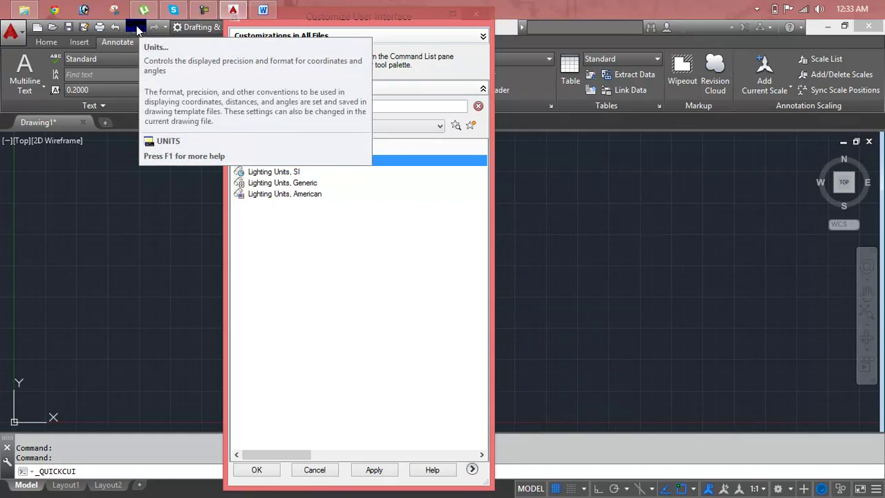
{"action": "left_click_drag", "start_coordinate": [136, 29], "coordinate": [137, 29]}
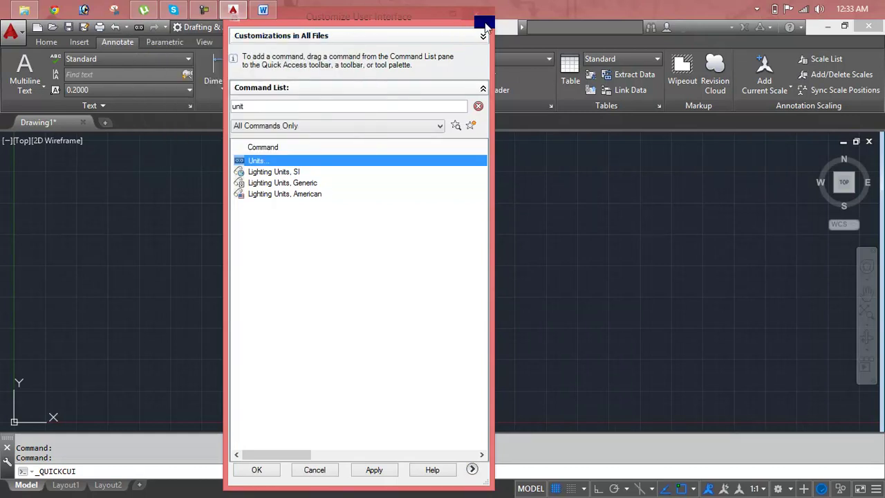
{"action": "left_click", "coordinate": [484, 18]}
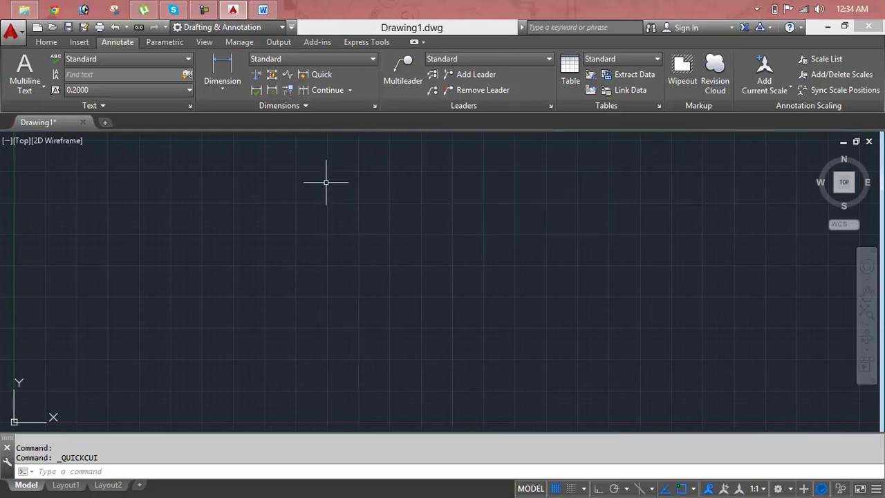
Using D, give the Standard dimension style Architectural format with 0'-0" precision and set it current.
{"action": "type", "text": "D"}
{"action": "key", "text": "Return"}
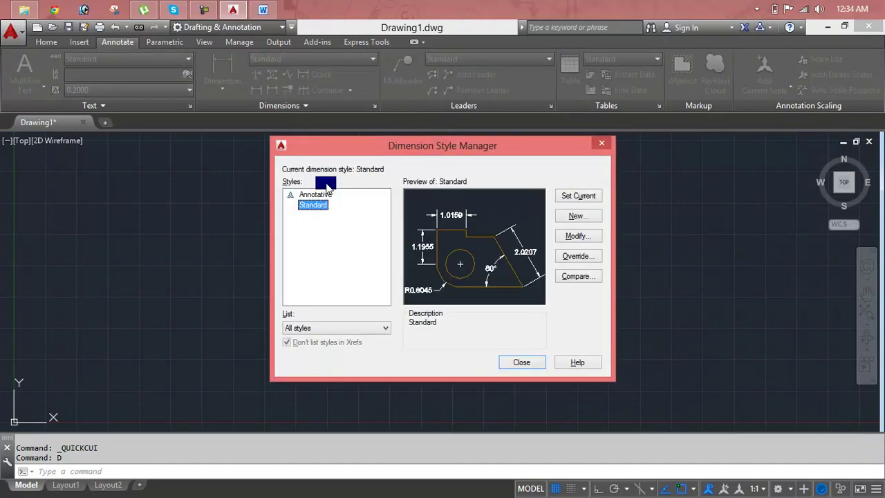
{"action": "left_click", "coordinate": [566, 237]}
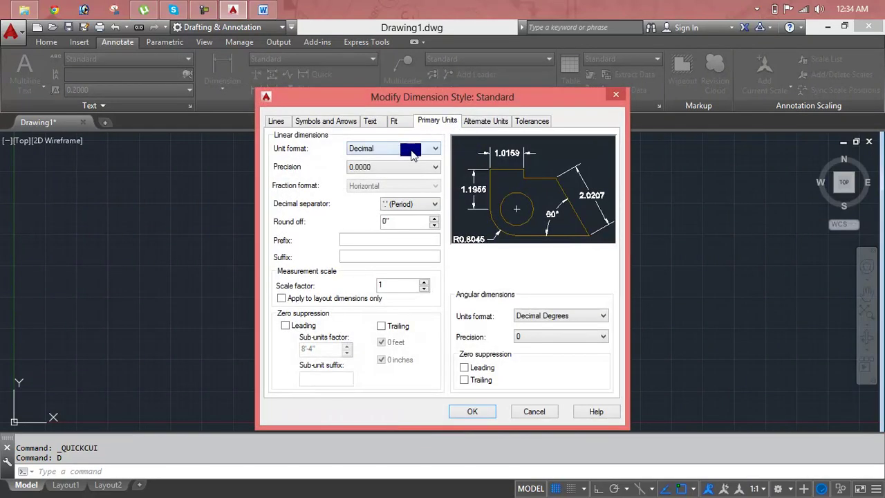
{"action": "left_click", "coordinate": [410, 150]}
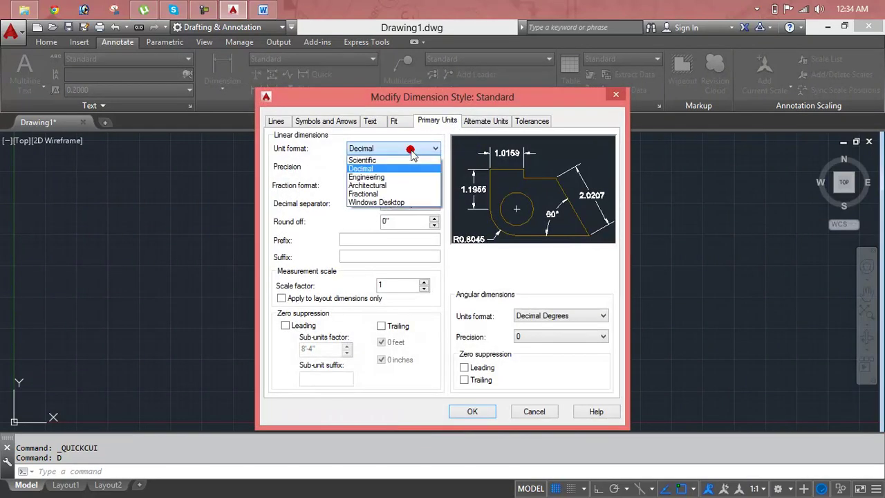
{"action": "left_click", "coordinate": [410, 187]}
{"action": "left_click", "coordinate": [423, 168]}
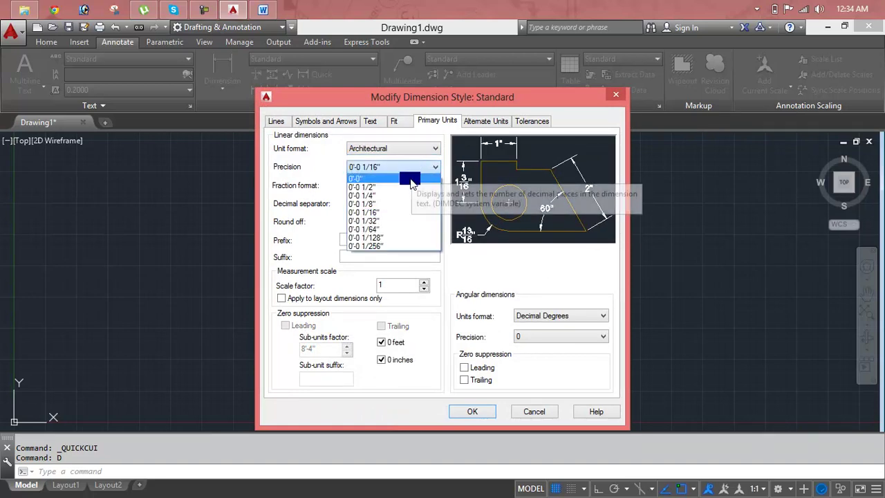
{"action": "left_click", "coordinate": [411, 181]}
{"action": "left_click", "coordinate": [493, 412]}
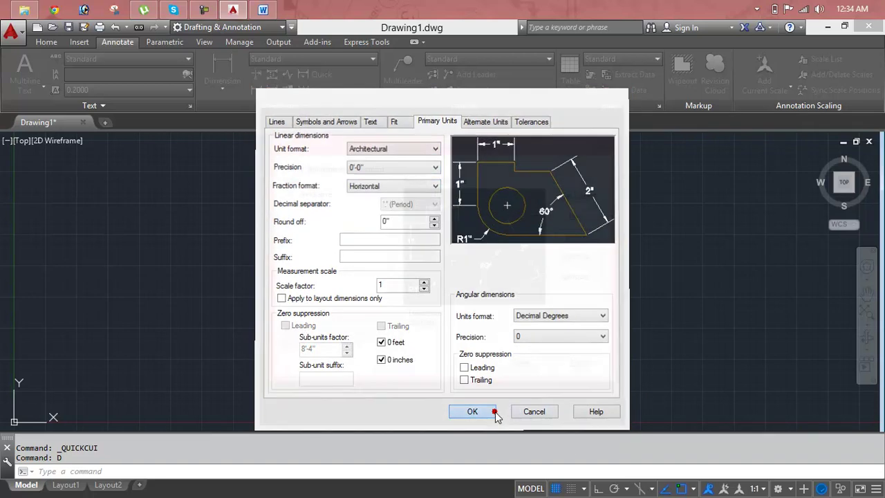
{"action": "left_click", "coordinate": [572, 197]}
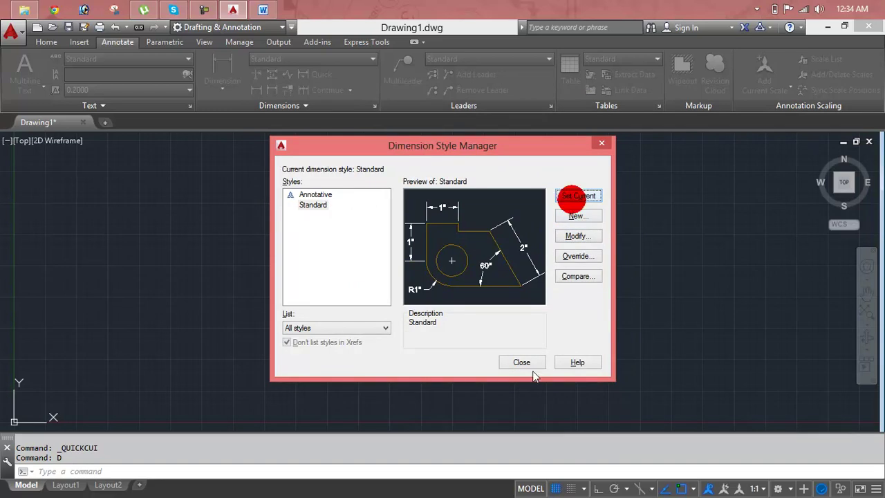
{"action": "left_click", "coordinate": [526, 362]}
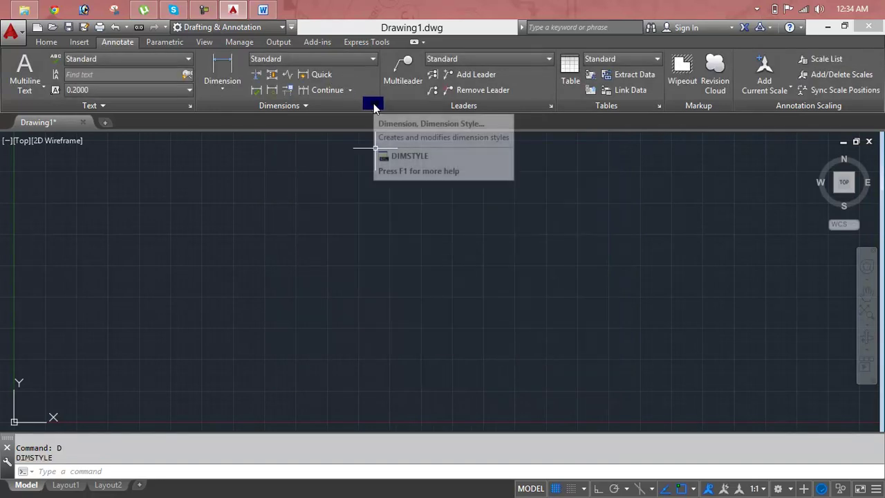
Reopen the Dimension Style Manager to review the Standard style's unit settings, then close it.
{"action": "left_click", "coordinate": [350, 108]}
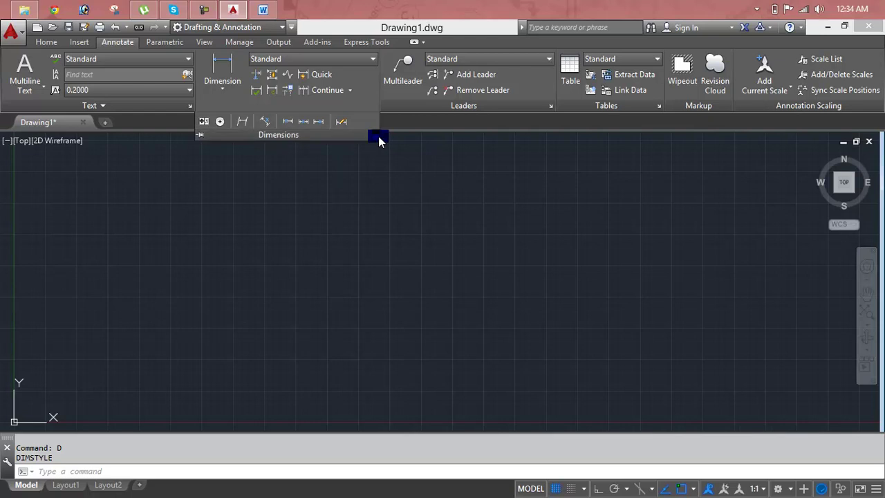
{"action": "left_click", "coordinate": [378, 136]}
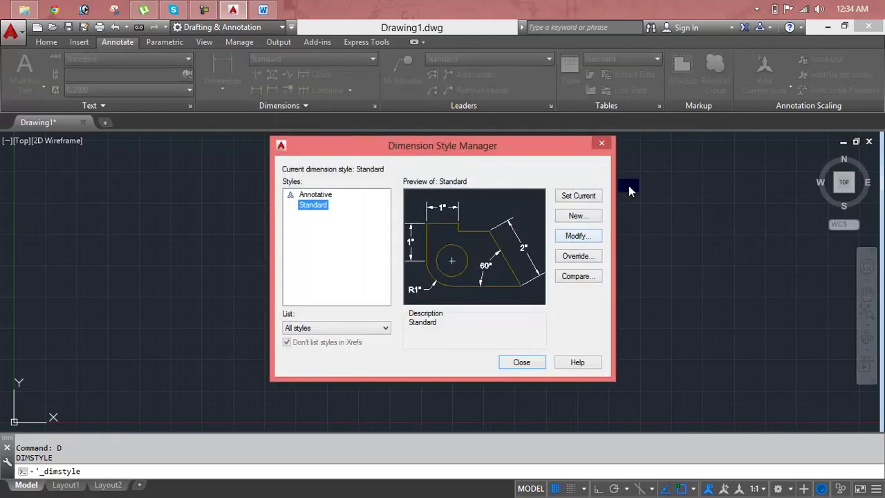
{"action": "left_click", "coordinate": [593, 237]}
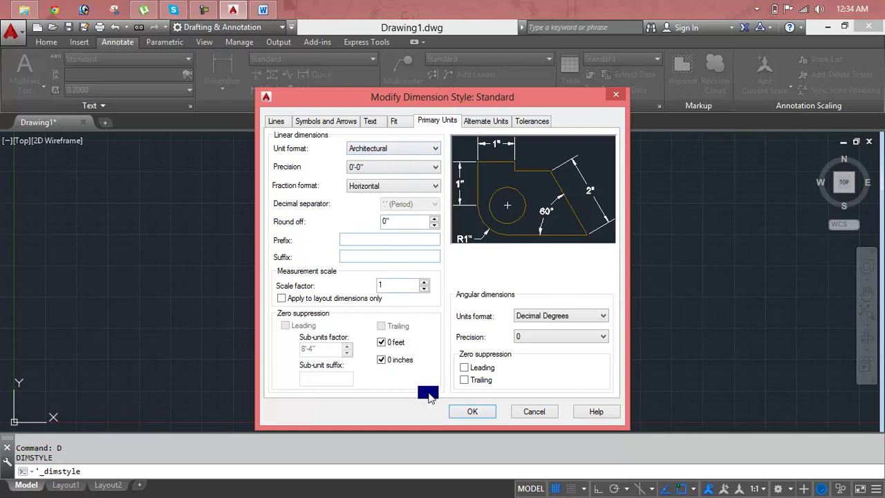
{"action": "left_click", "coordinate": [470, 410]}
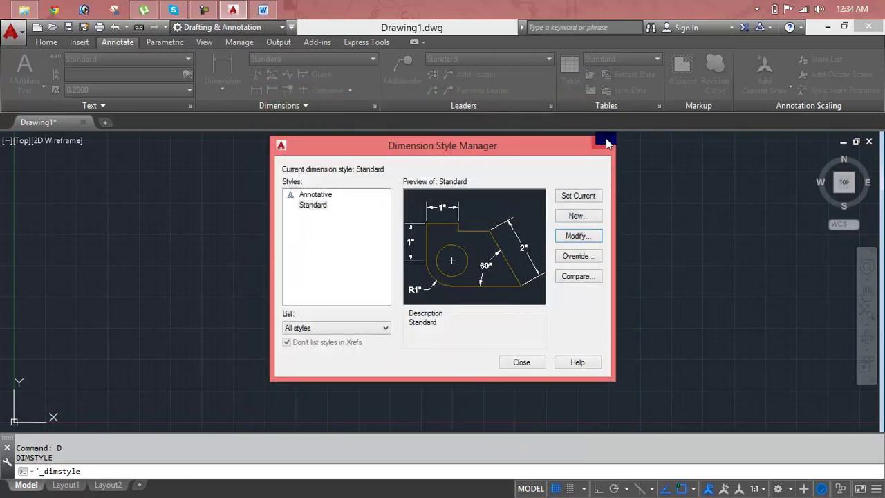
{"action": "left_click", "coordinate": [604, 143]}
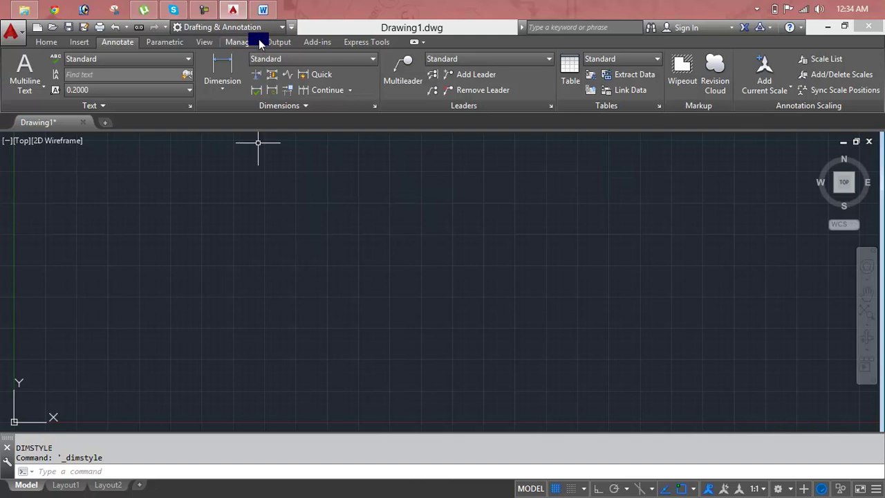
Show the classic menu bar from the Quick Access Toolbar dropdown.
{"action": "right_click", "coordinate": [259, 39]}
{"action": "left_click", "coordinate": [292, 28]}
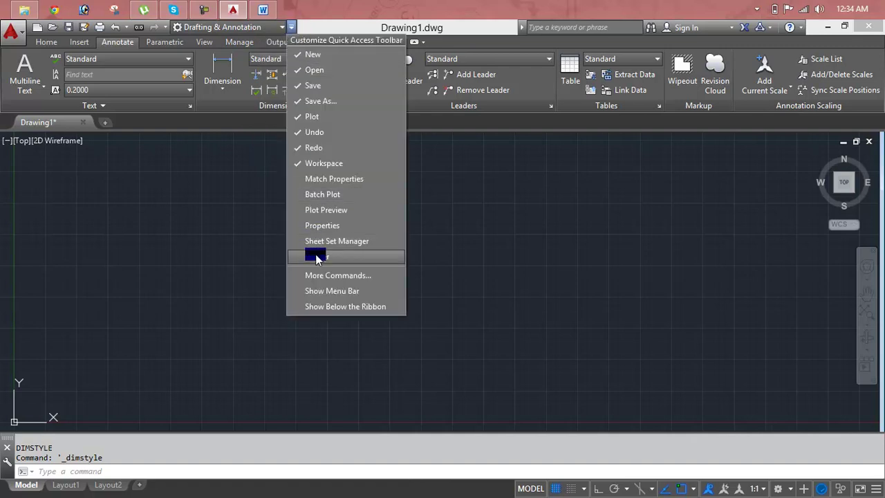
{"action": "left_click", "coordinate": [327, 291]}
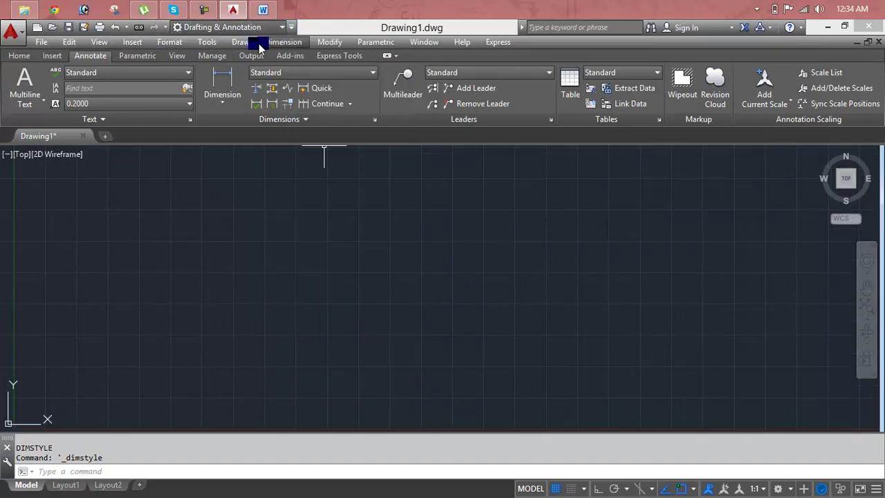
Verify through Format > Units that drawing units are Architectural at 0'-0" precision.
{"action": "left_click", "coordinate": [171, 42]}
{"action": "left_click", "coordinate": [188, 280]}
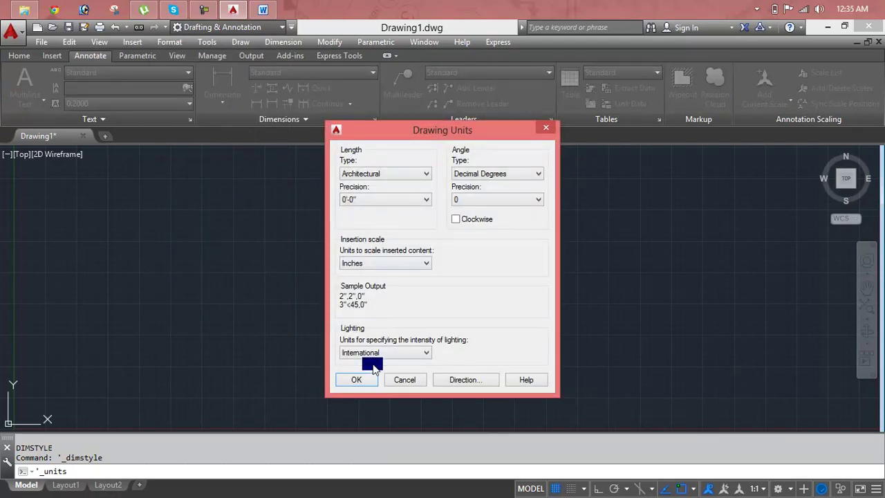
{"action": "left_click", "coordinate": [550, 130]}
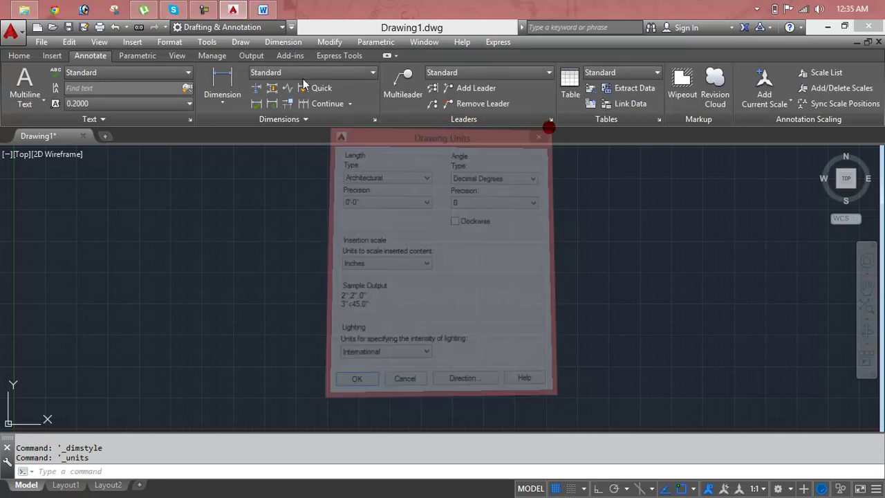
{"action": "left_click", "coordinate": [268, 43]}
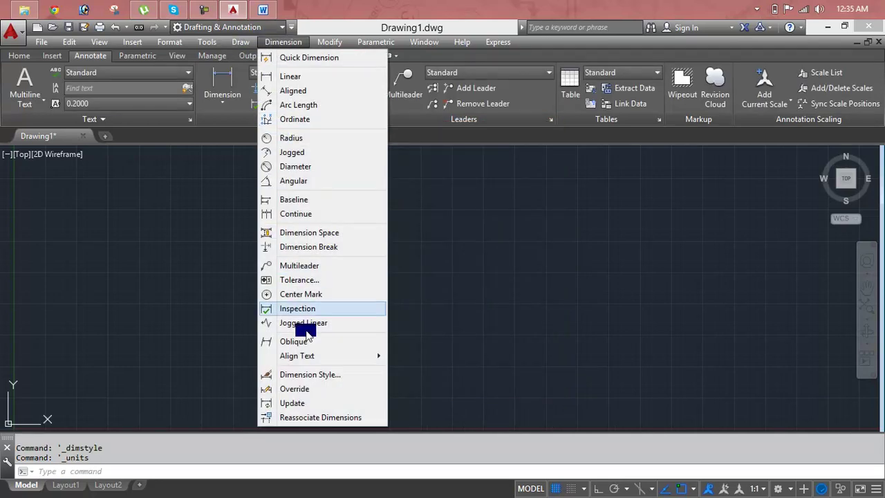
Open and close Dimension Style, browse the Draw menu, and cancel the stray selection window.
{"action": "left_click", "coordinate": [311, 374]}
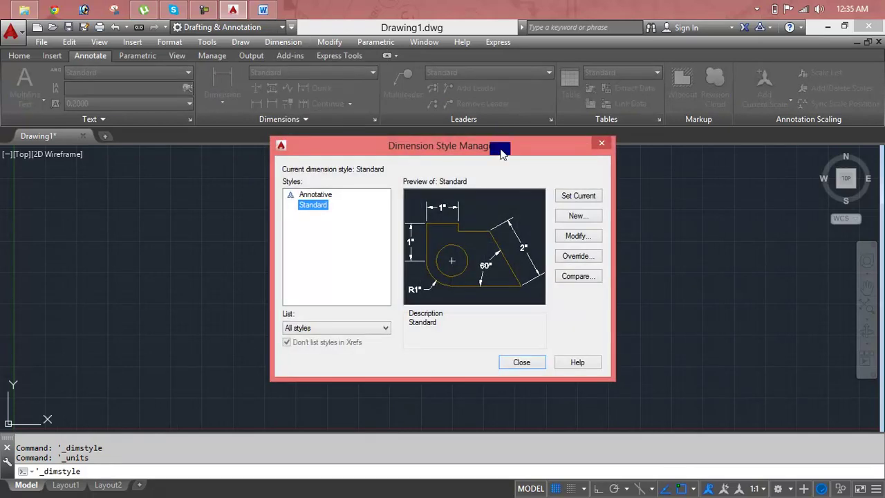
{"action": "left_click", "coordinate": [602, 143]}
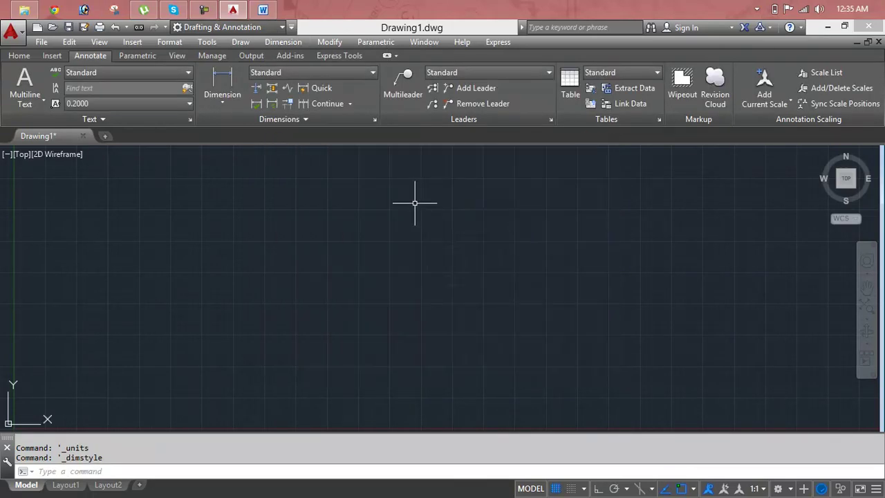
{"action": "left_click", "coordinate": [242, 42]}
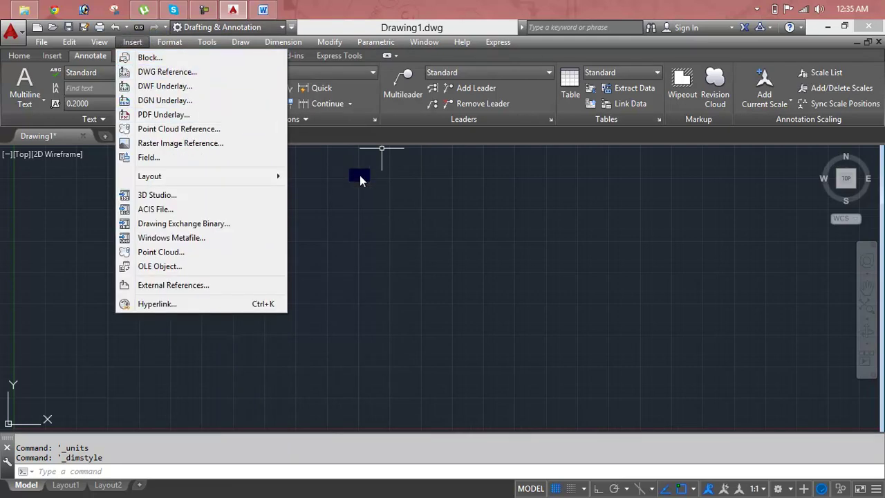
{"action": "left_click", "coordinate": [348, 166]}
{"action": "key", "text": "Escape"}
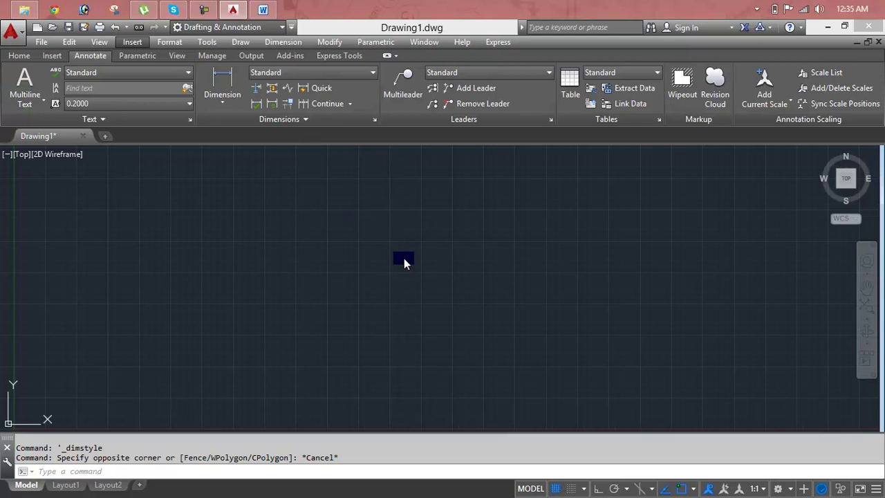
Attempt the limits command with 'l', then cancel the accidental selection window.
{"action": "left_click", "coordinate": [404, 258]}
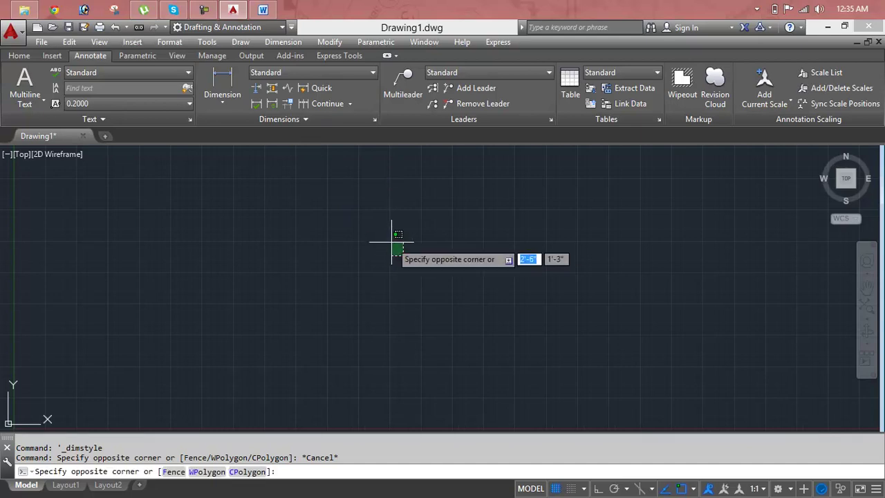
{"action": "type", "text": "limits"}
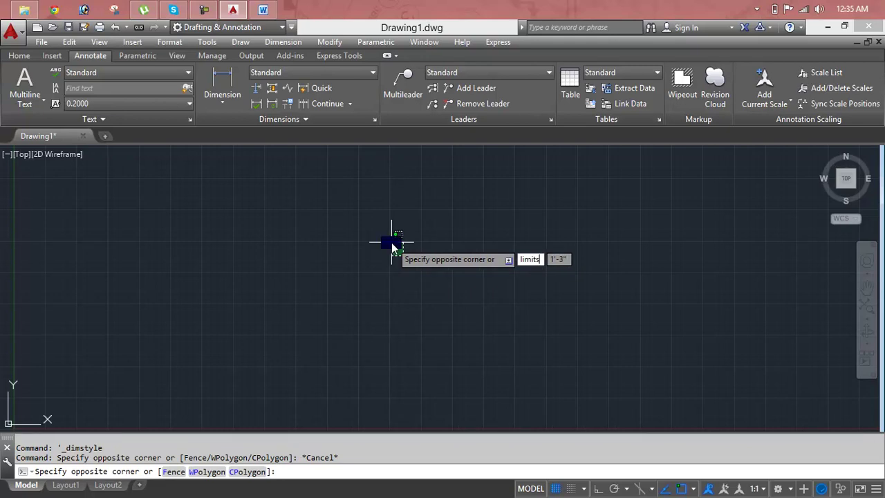
{"action": "key", "text": "Return"}
{"action": "key", "text": "Escape"}
{"action": "key", "text": "Escape"}
{"action": "key", "text": "Escape"}
Run LIMITS with corners 1 and 100, then cancel after the invalid-limits rejection.
{"action": "type", "text": "limi"}
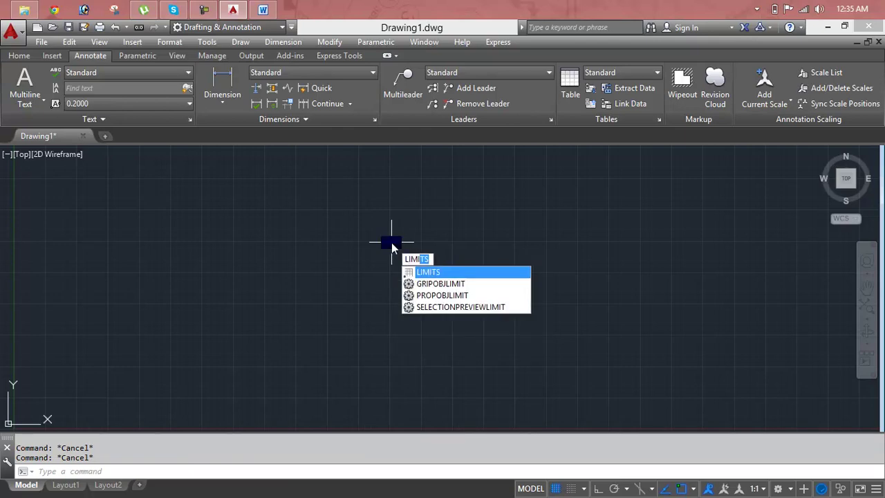
{"action": "key", "text": "Return"}
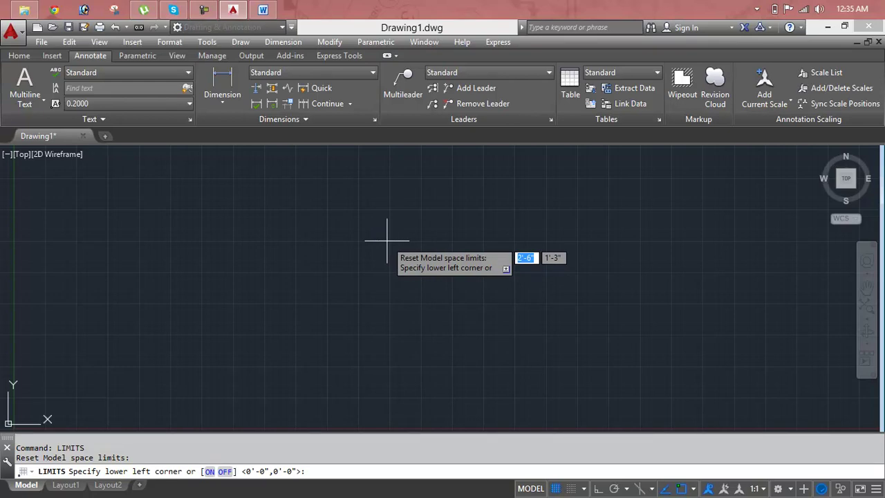
{"action": "type", "text": "100"}
{"action": "key", "text": "Return"}
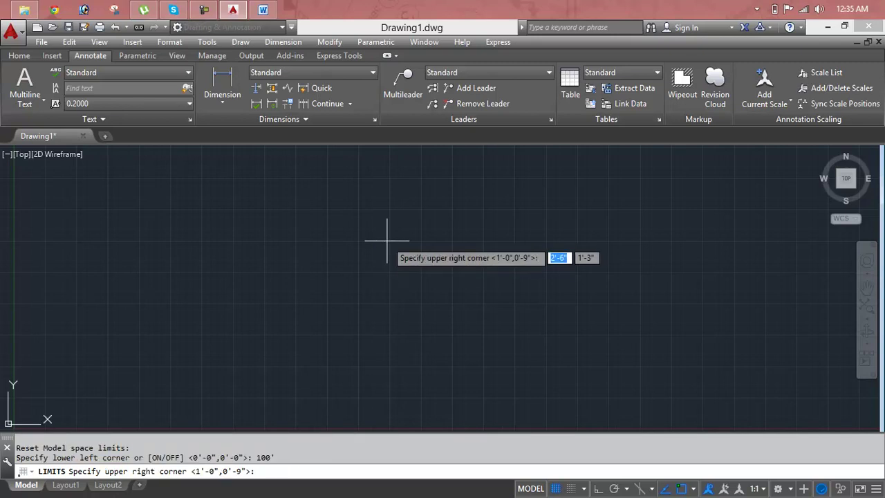
{"action": "type", "text": "100"}
{"action": "key", "text": "Return"}
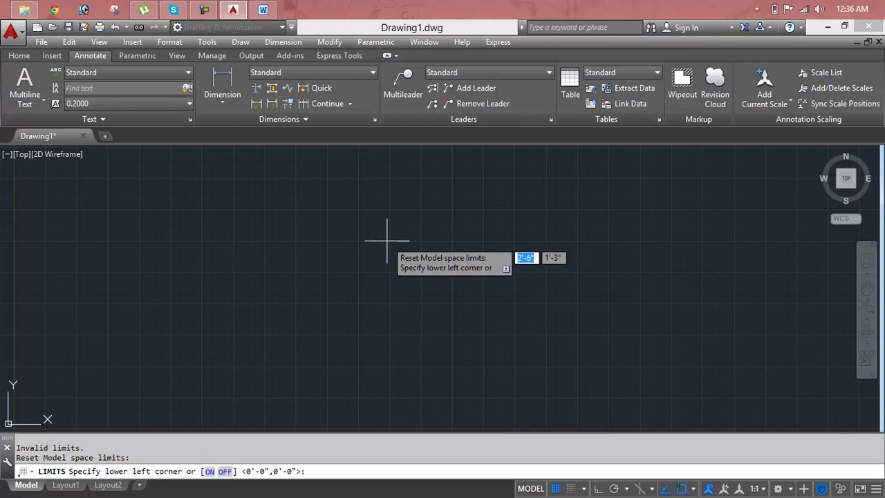
{"action": "key", "text": "Return"}
{"action": "key", "text": "Return"}
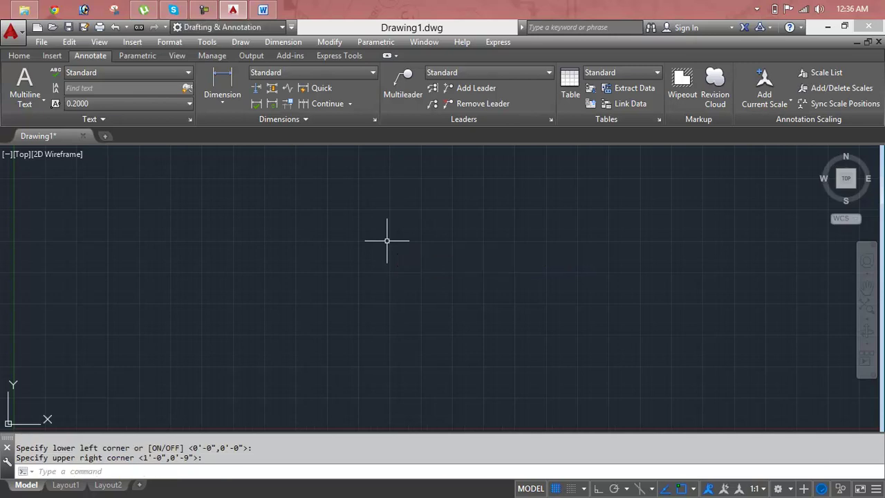
{"action": "key", "text": "Escape"}
{"action": "key", "text": "Escape"}
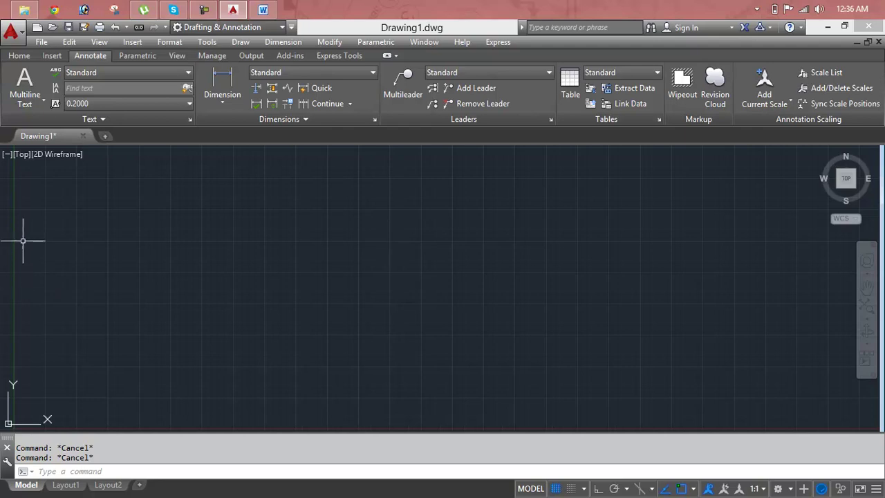
Draw a horizontal line left to right with Ortho (F8) on, then zoom out.
{"action": "mouse_move", "coordinate": [48, 177]}
{"action": "left_mouse_down"}
{"action": "mouse_move", "coordinate": [409, 214]}
{"action": "mouse_move", "coordinate": [864, 407]}
{"action": "mouse_move", "coordinate": [714, 352]}
{"action": "mouse_move", "coordinate": [204, 251]}
{"action": "mouse_move", "coordinate": [82, 324]}
{"action": "mouse_move", "coordinate": [424, 355]}
{"action": "mouse_move", "coordinate": [321, 399]}
{"action": "left_mouse_up"}
{"action": "type", "text": "LI"}
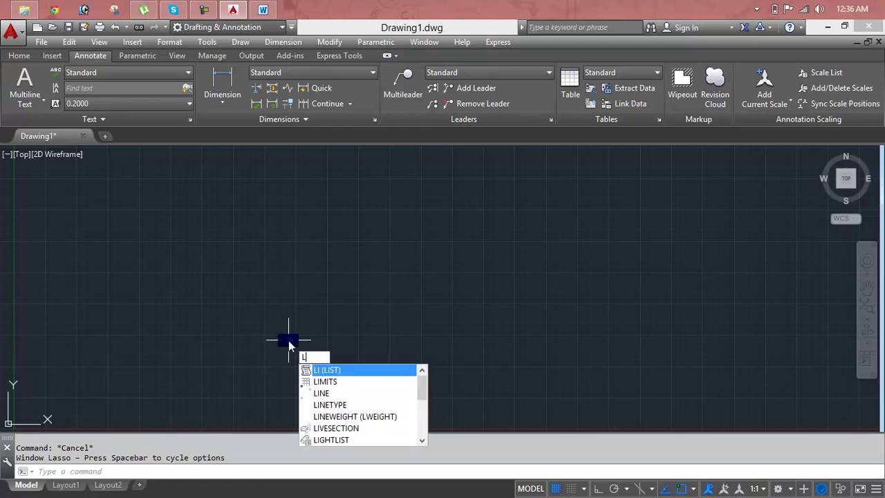
{"action": "key", "text": "Return"}
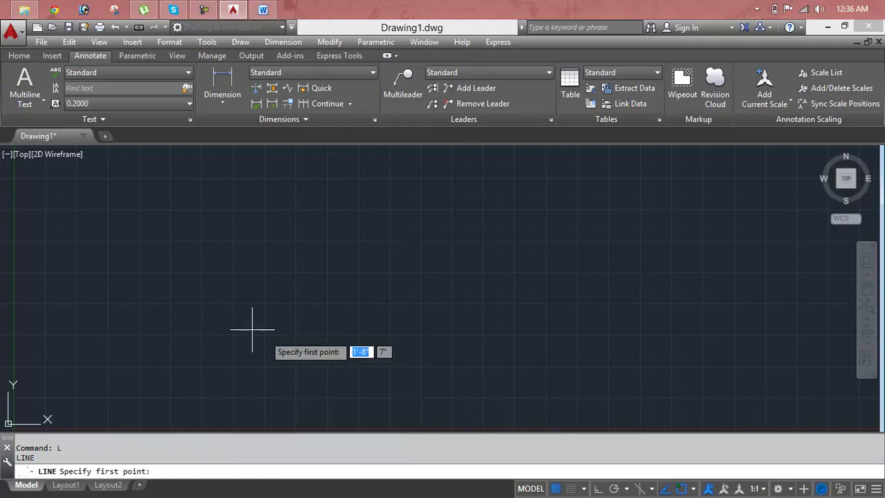
{"action": "left_click", "coordinate": [163, 298]}
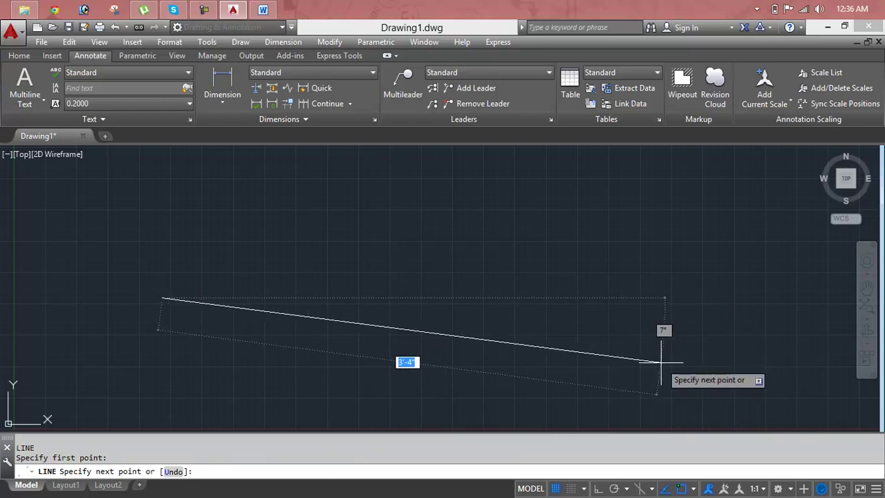
{"action": "key", "text": "F8"}
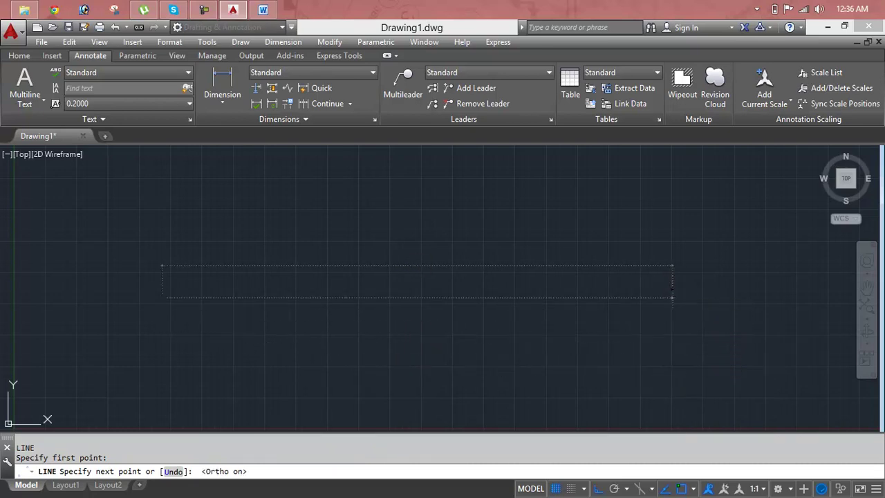
{"action": "left_click", "coordinate": [673, 292]}
{"action": "key", "text": "Return"}
{"action": "scroll", "coordinate": [595, 300], "scroll_direction": "down", "scroll_amount": 2}
{"action": "scroll", "coordinate": [592, 305], "scroll_direction": "down", "scroll_amount": 2}
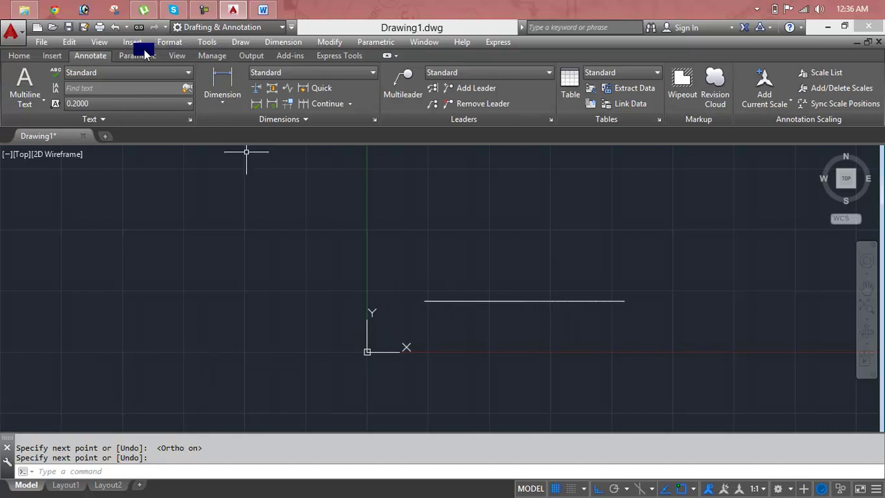
Check the view options for UCS icon settings, then cancel the stray selection windows.
{"action": "left_click", "coordinate": [98, 41]}
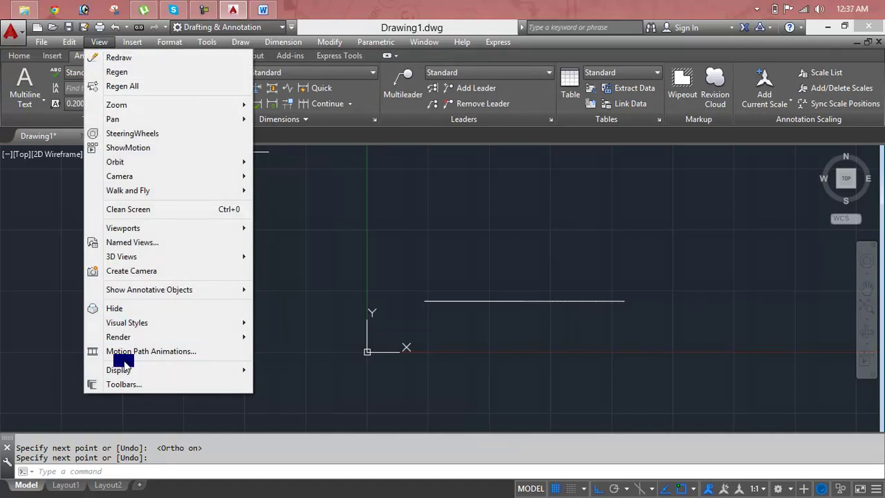
{"action": "mouse_move", "coordinate": [118, 370]}
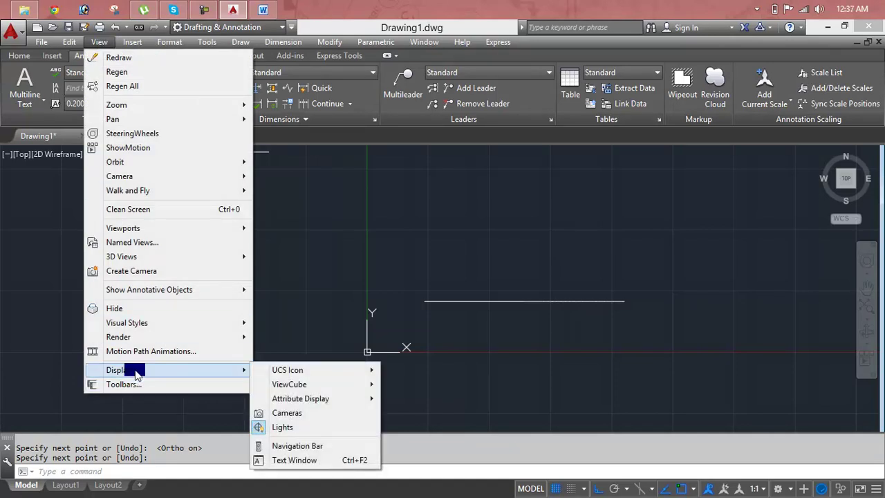
{"action": "mouse_move", "coordinate": [287, 369]}
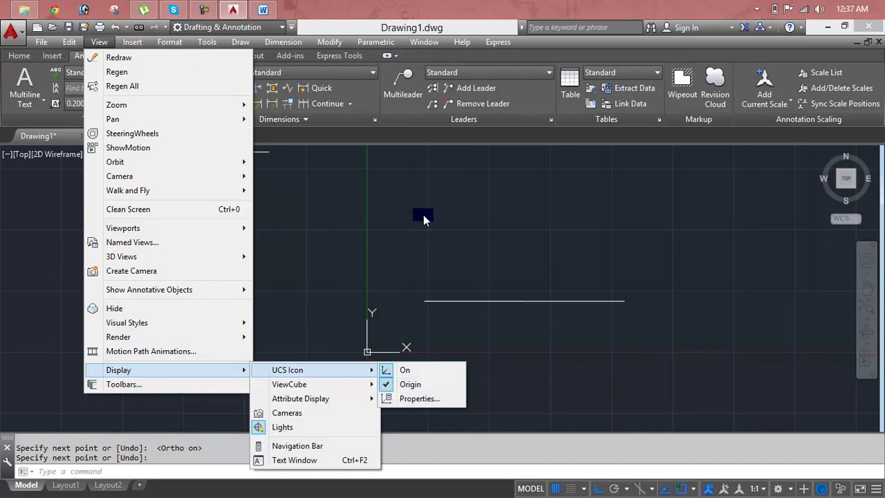
{"action": "left_click", "coordinate": [423, 214]}
{"action": "key", "text": "Escape"}
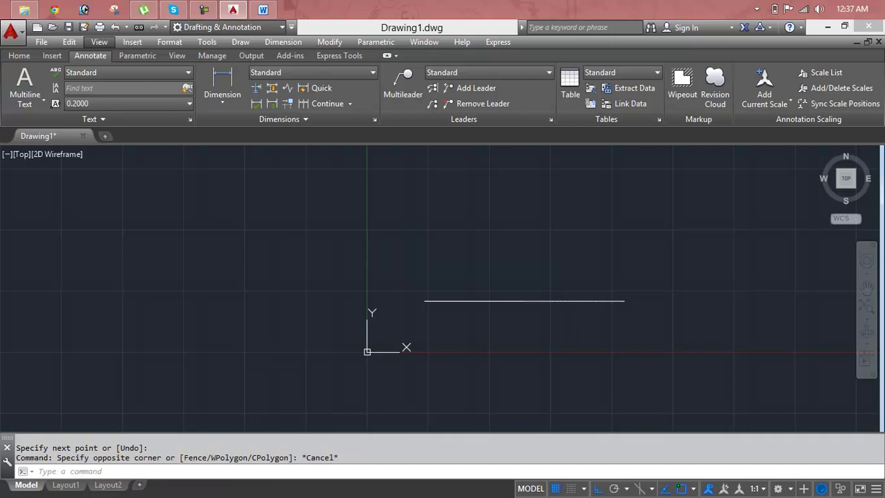
{"action": "left_click", "coordinate": [368, 253]}
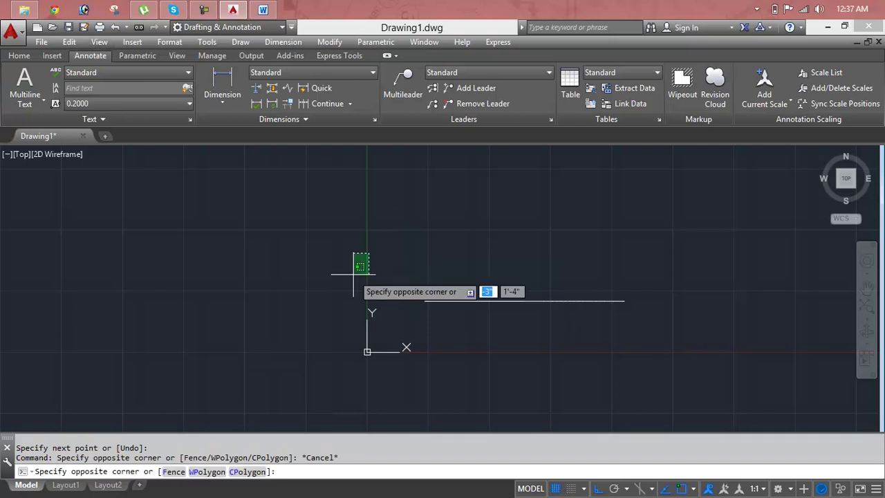
{"action": "key", "text": "Escape"}
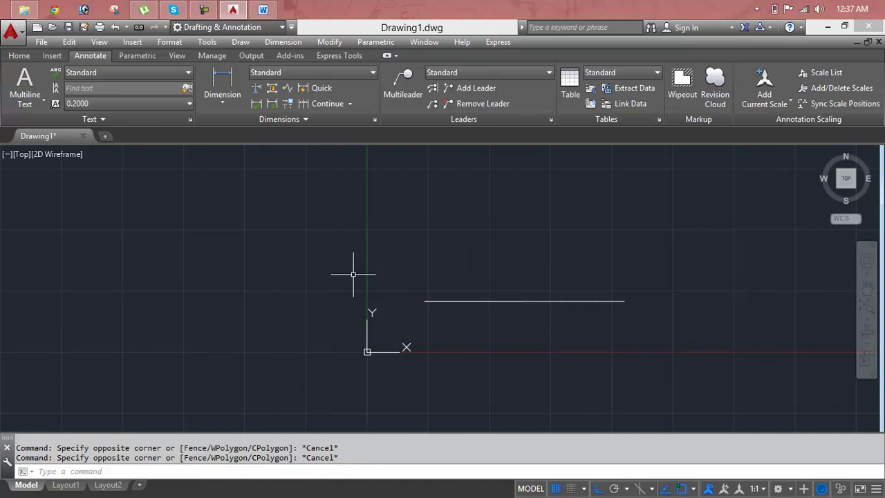
Uncheck 'Display at UCS origin point' in the UCS dialog (UC) and apply it.
{"action": "type", "text": "uc"}
{"action": "key", "text": "Return"}
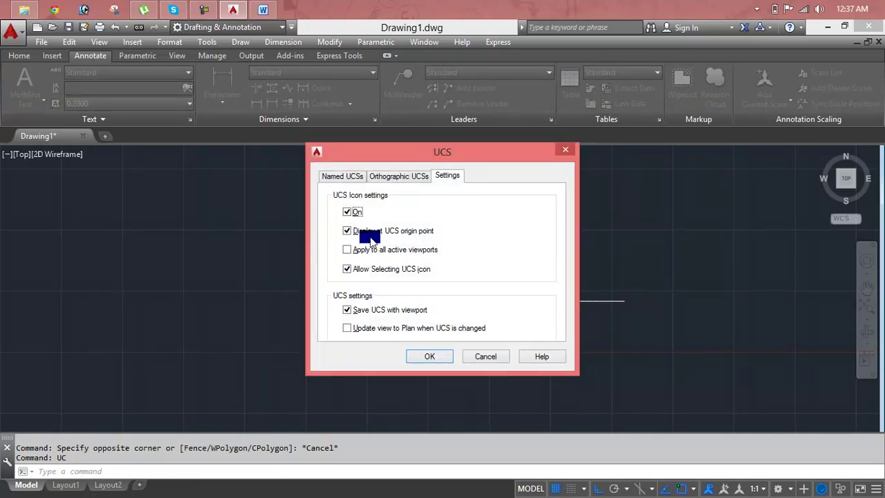
{"action": "left_click", "coordinate": [371, 234]}
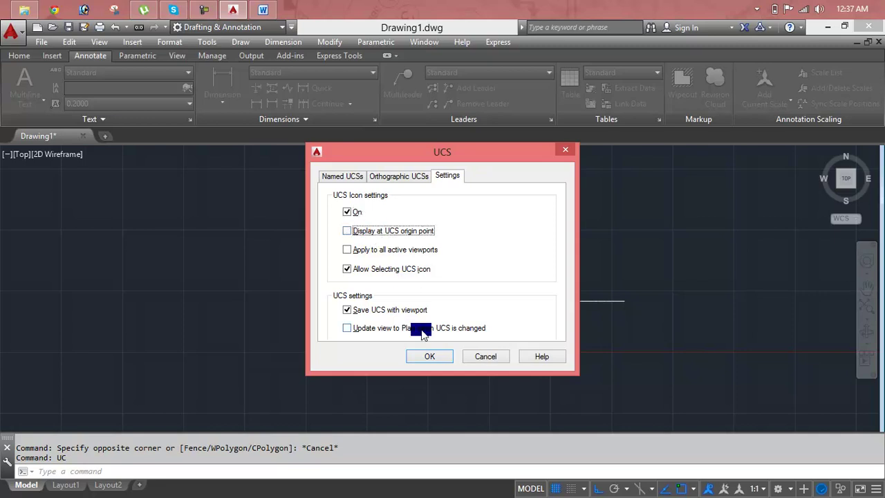
{"action": "left_click", "coordinate": [430, 357]}
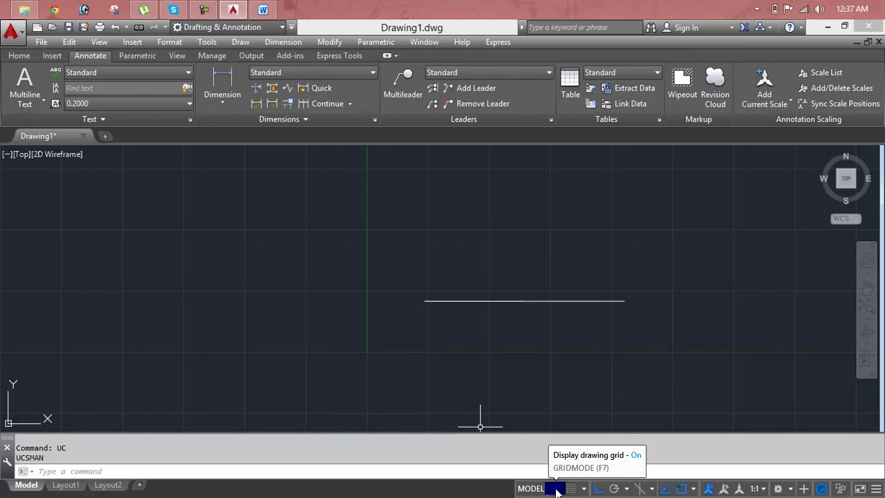
Switch off Grid Display on the status bar.
{"action": "left_click", "coordinate": [555, 489]}
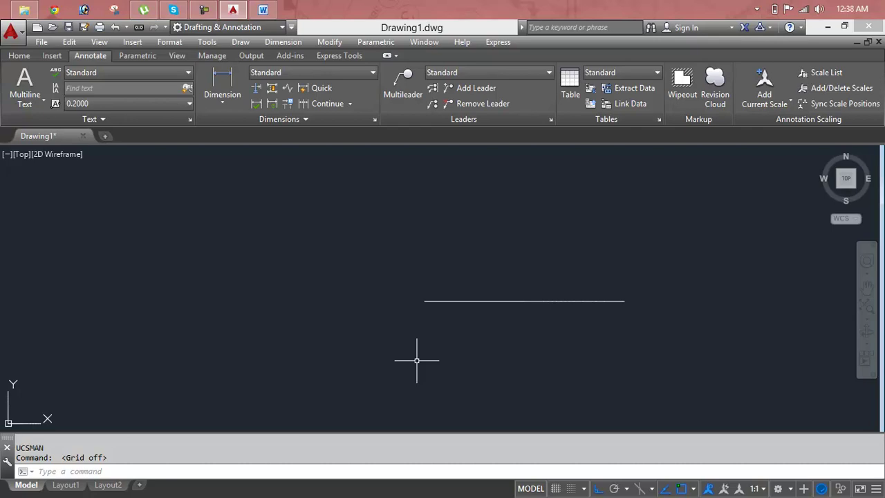
Keep Architectural length type and 0'-0" precision in Drawing Units (UN), then confirm.
{"action": "type", "text": "un"}
{"action": "key", "text": "Return"}
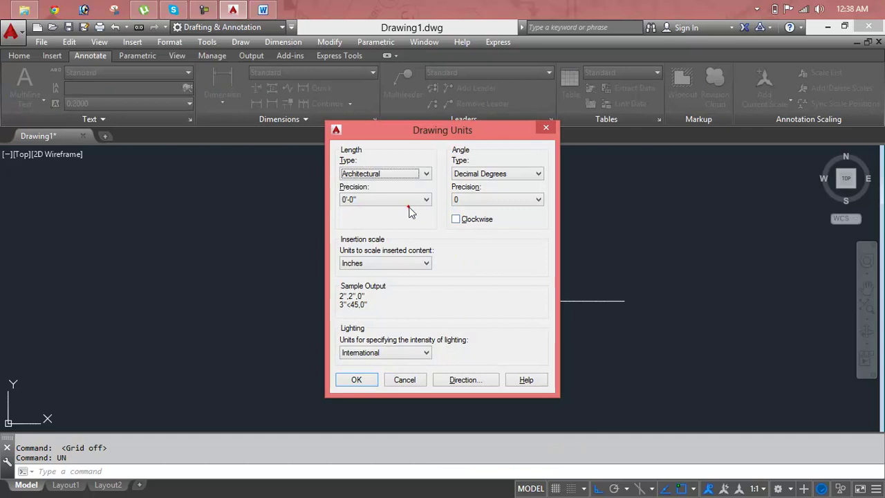
{"action": "left_click", "coordinate": [412, 201]}
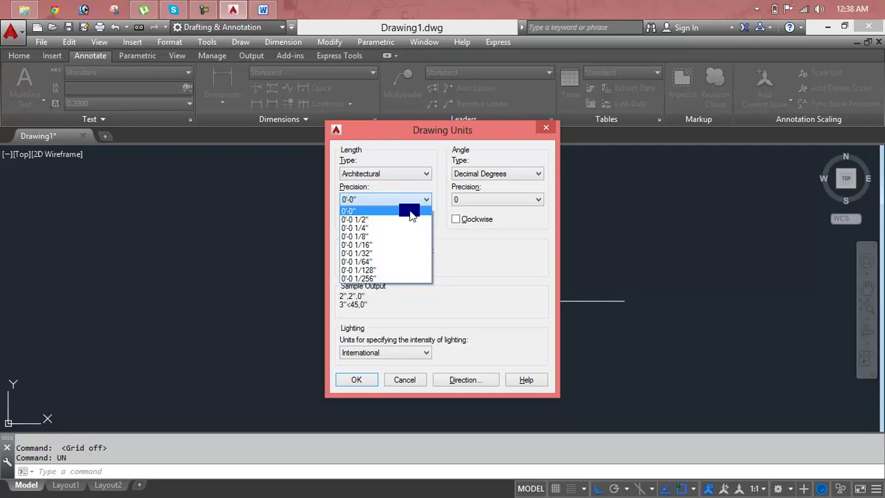
{"action": "left_click", "coordinate": [383, 174]}
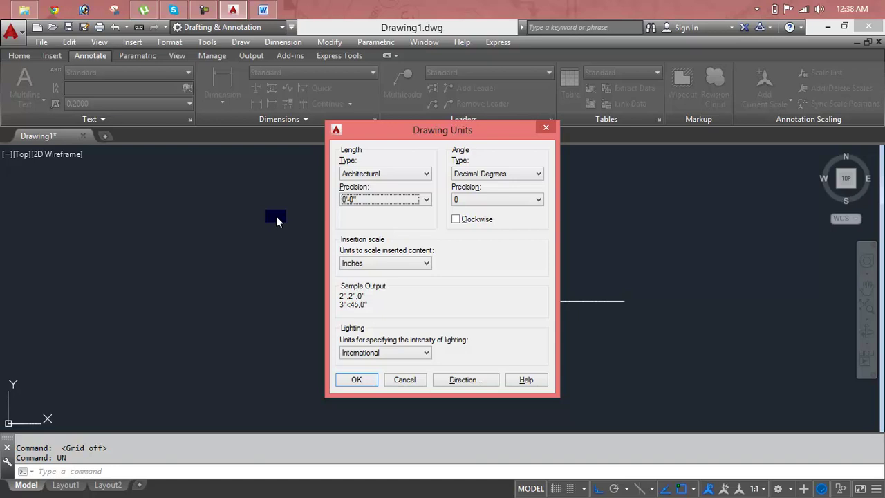
{"action": "left_click", "coordinate": [426, 173]}
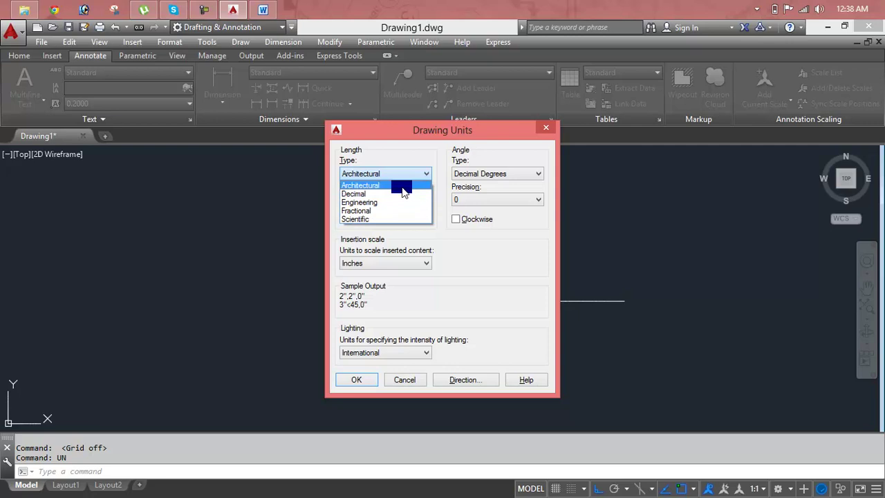
{"action": "left_click", "coordinate": [398, 185]}
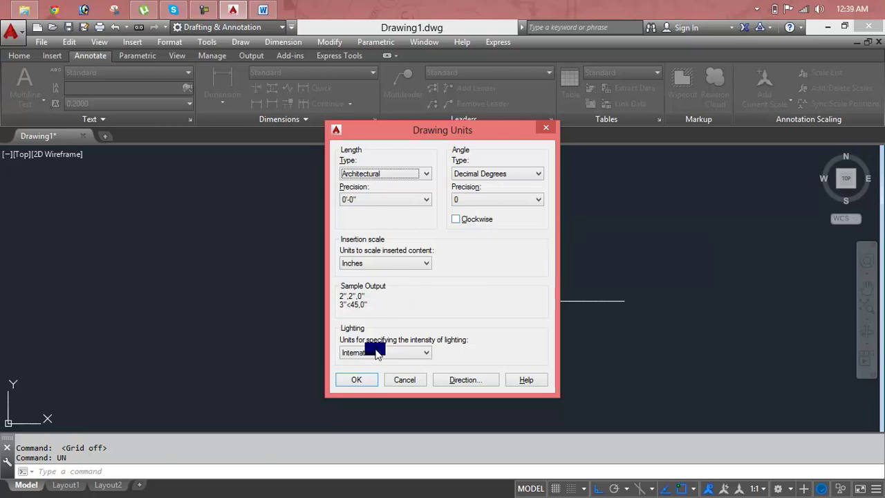
{"action": "left_click", "coordinate": [356, 379]}
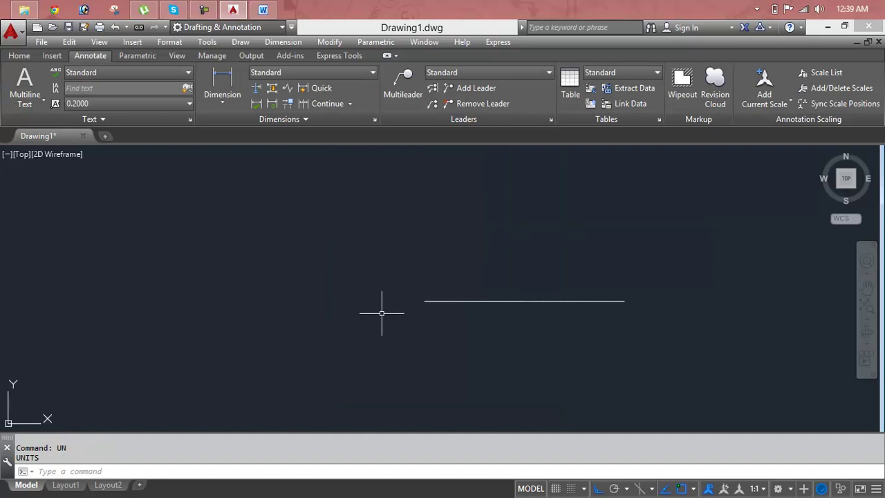
Select the horizontal line and erase it.
{"action": "key", "text": "Escape"}
{"action": "left_click", "coordinate": [436, 302]}
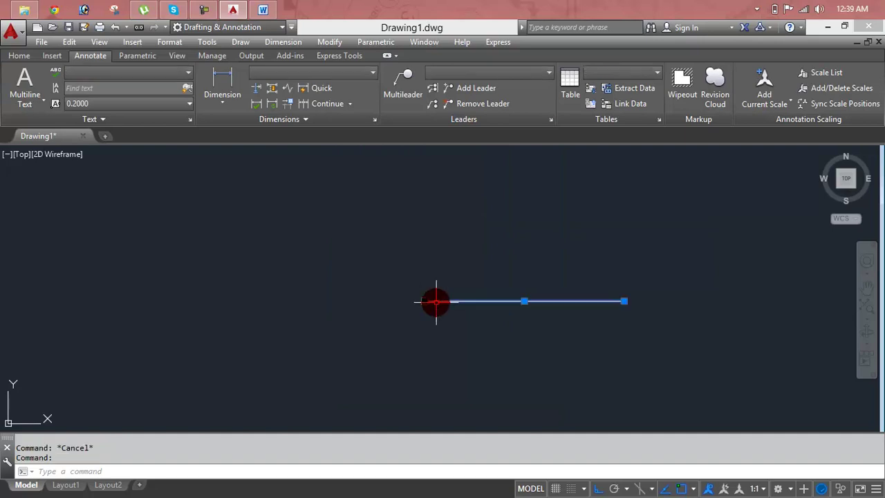
{"action": "key", "text": "Delete"}
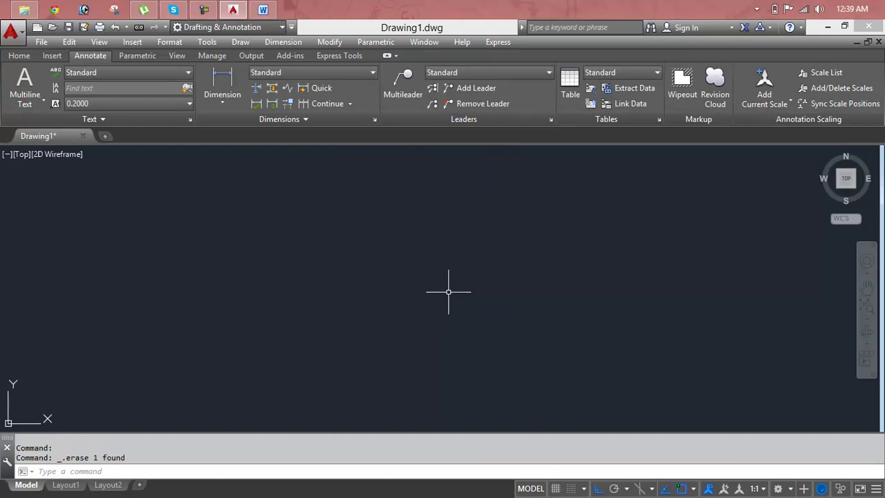